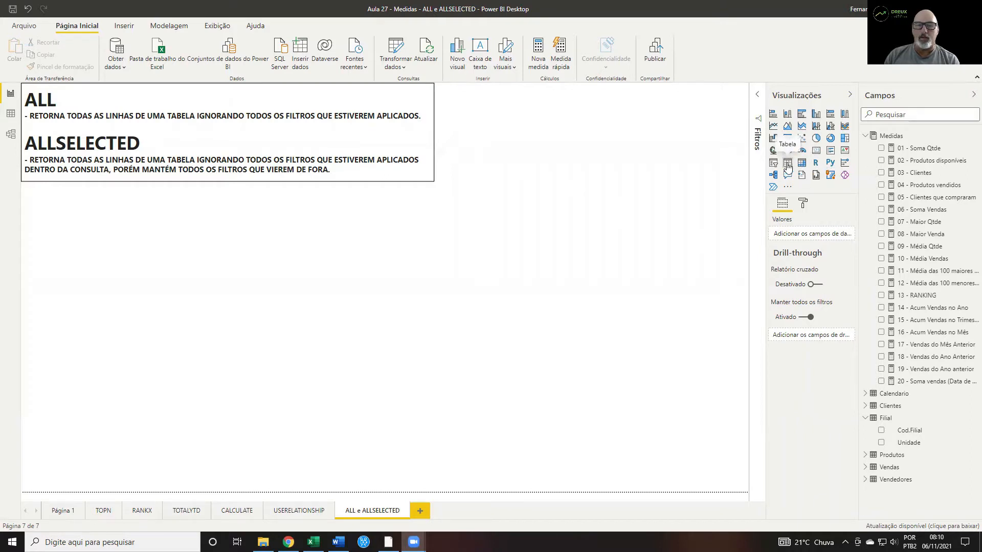
Insert a table visual below the ALLSELECTED text showing Unidade and the measure 06 - Soma Vendas
{"action": "left_click", "coordinate": [788, 163]}
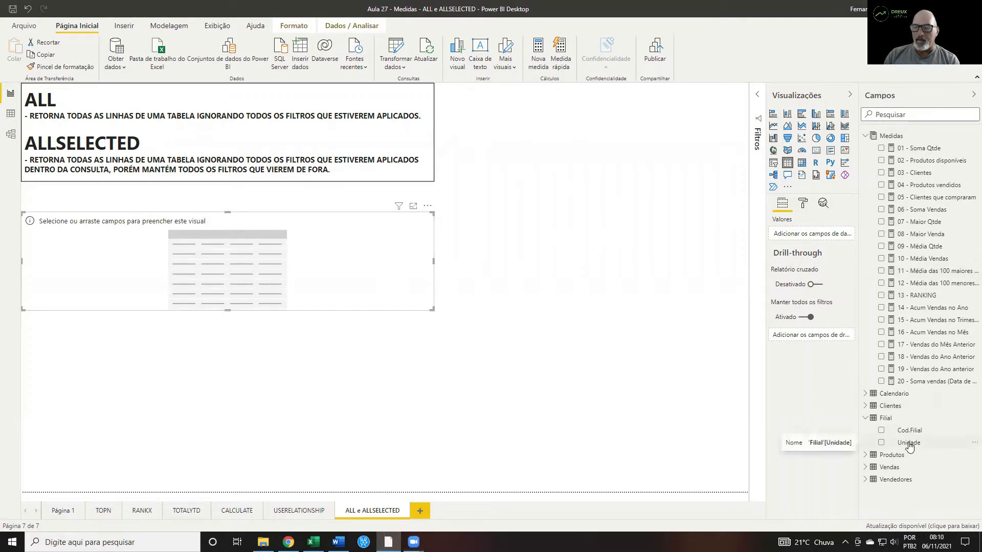
{"action": "left_click_drag", "start_coordinate": [909, 446], "coordinate": [132, 260]}
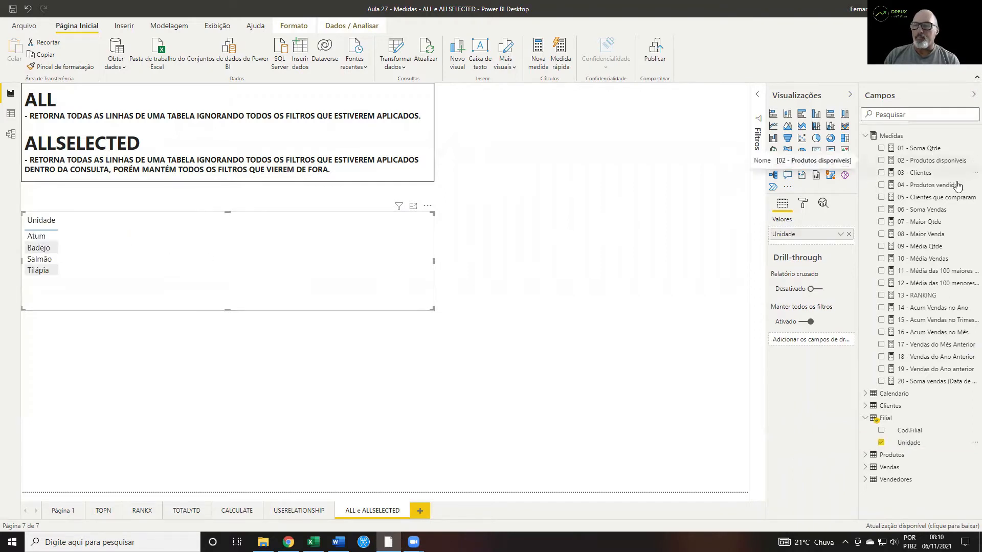
{"action": "left_click_drag", "start_coordinate": [927, 211], "coordinate": [193, 245]}
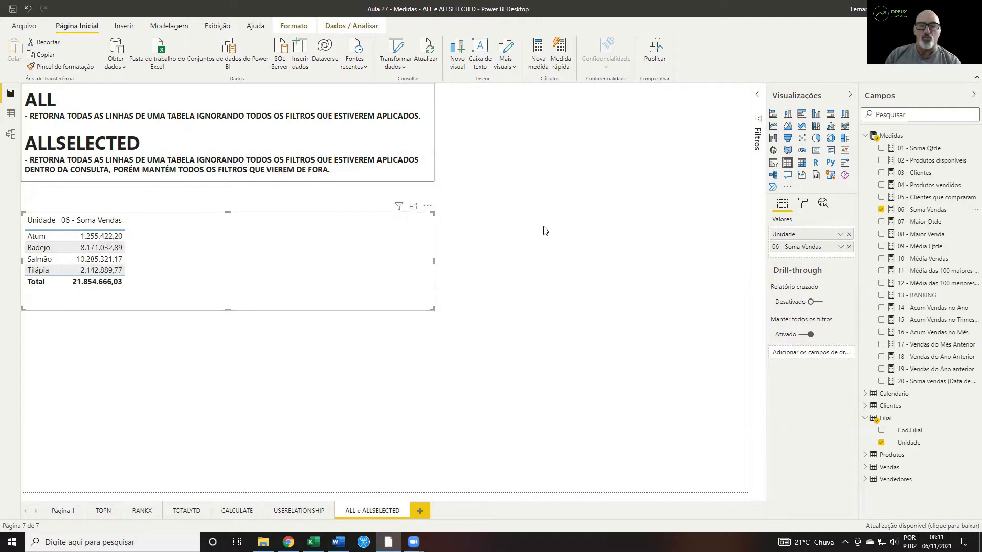
{"action": "left_click", "coordinate": [557, 220]}
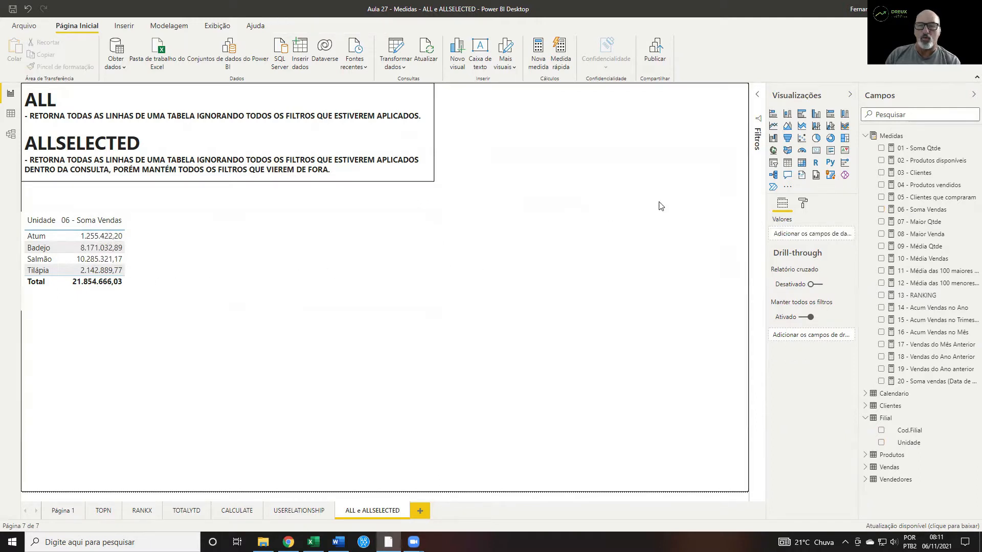
Add a slicer for the Filial field Unidade beside the sales table and narrow it to fit its list
{"action": "left_click", "coordinate": [773, 164]}
{"action": "left_click_drag", "start_coordinate": [299, 395], "coordinate": [560, 258]}
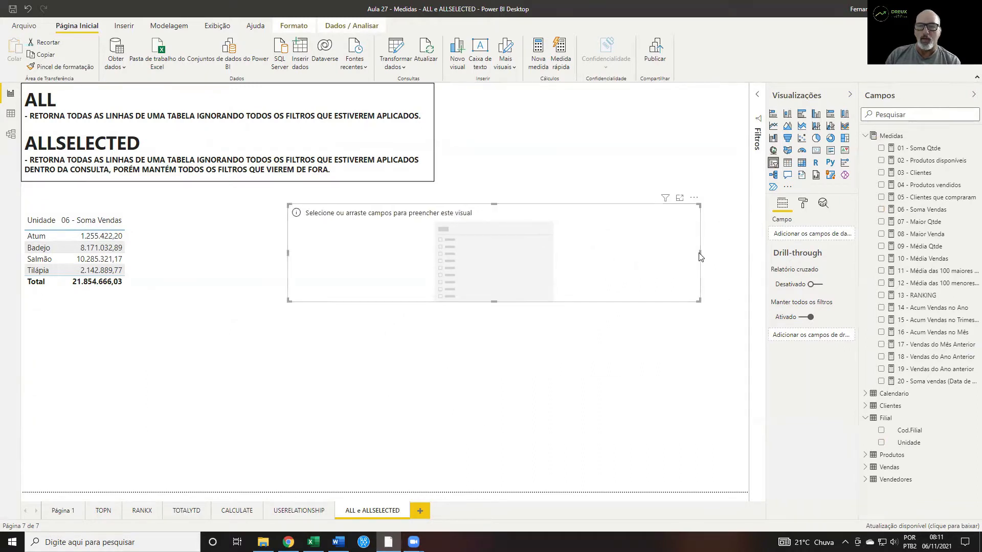
{"action": "left_click_drag", "start_coordinate": [699, 256], "coordinate": [392, 271]}
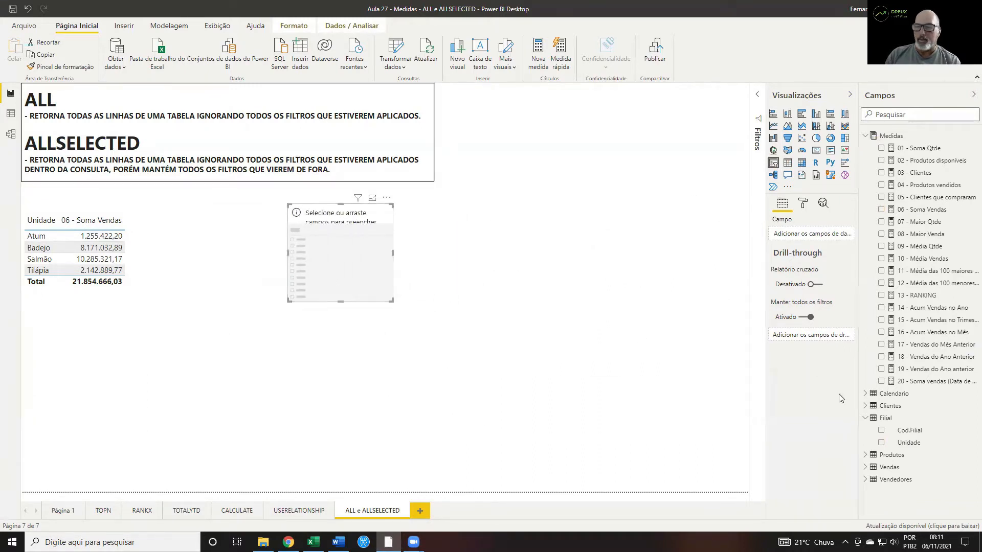
{"action": "left_click_drag", "start_coordinate": [898, 444], "coordinate": [349, 276]}
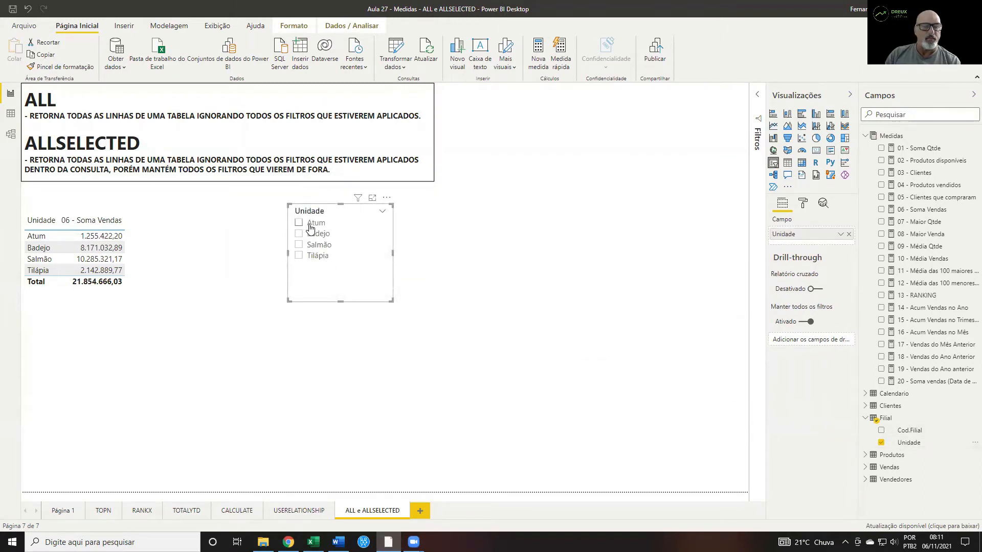
Test the Unidade slicer by filtering the table to Atum and Badejo, and clear the selection
{"action": "left_click", "coordinate": [300, 225]}
{"action": "left_click", "coordinate": [299, 235]}
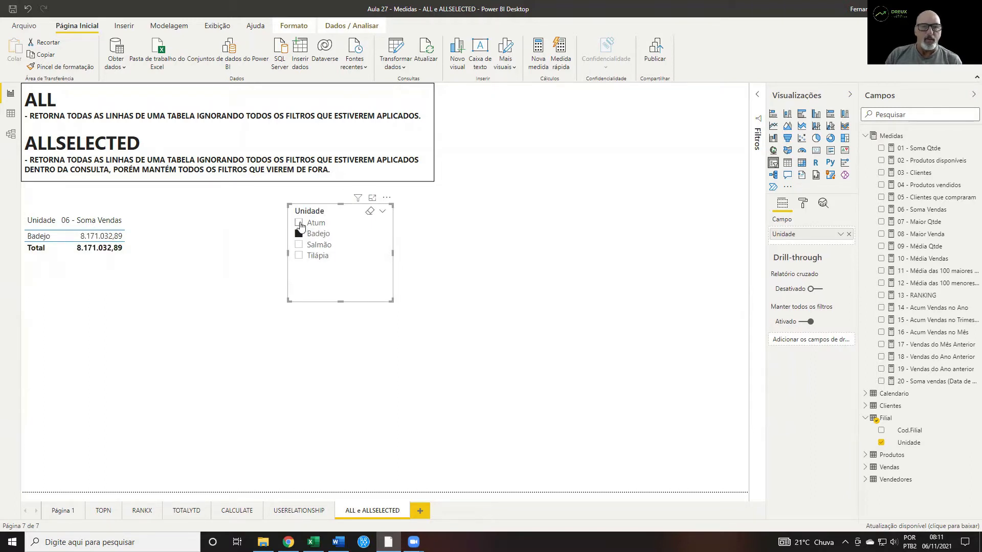
{"action": "left_click", "coordinate": [299, 225], "text": "ctrl"}
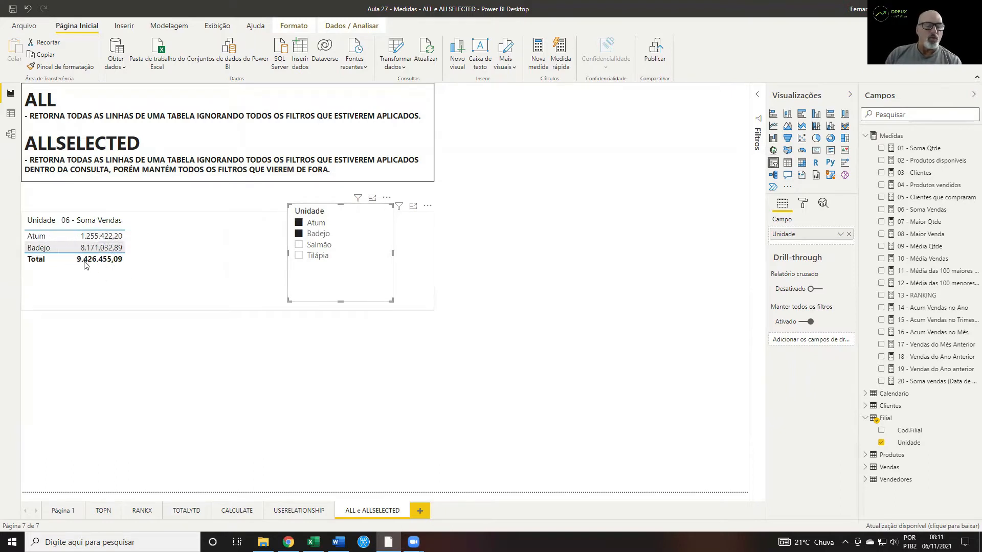
{"action": "mouse_move", "coordinate": [84, 264]}
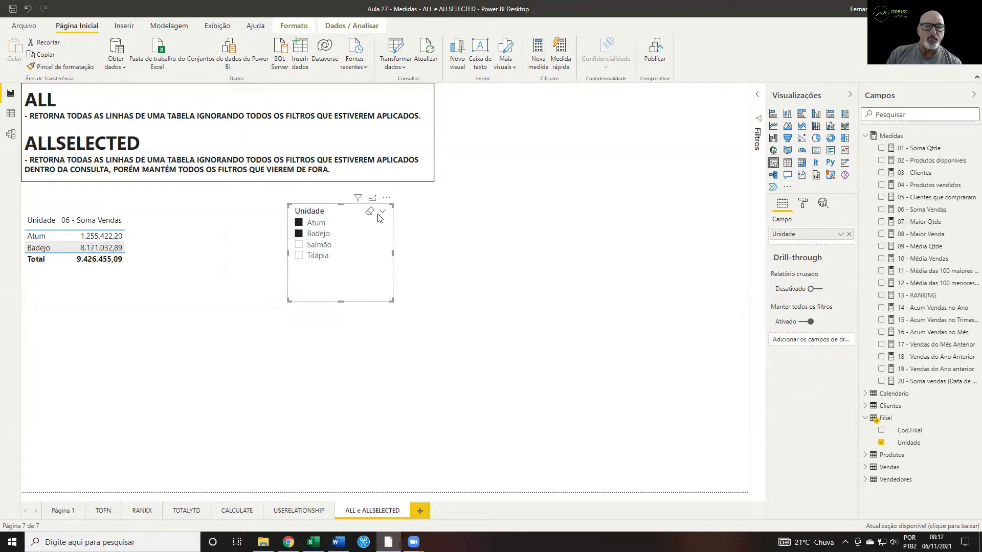
{"action": "left_click", "coordinate": [370, 213]}
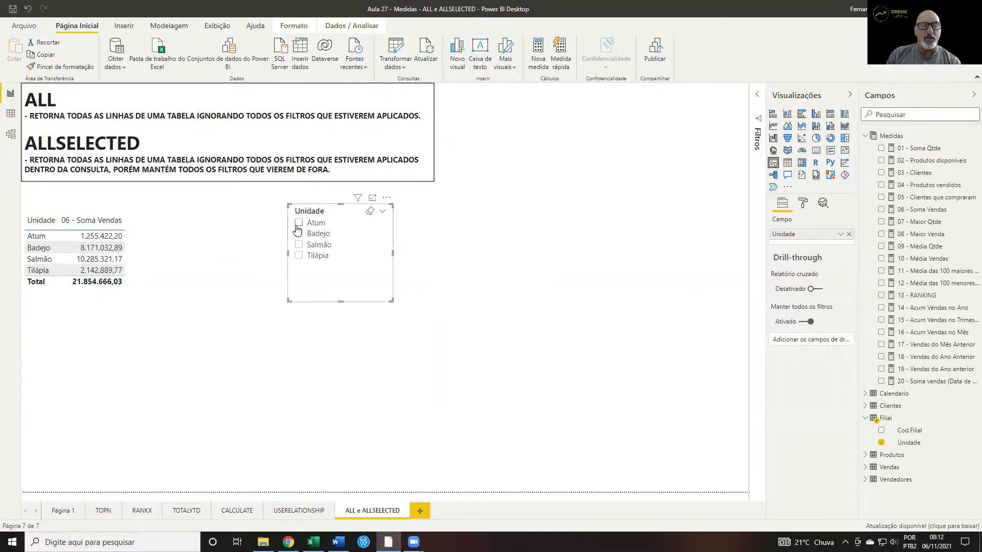
Move the Unidade slicer farther from the sales table and resize the table's frame to leave room for more columns
{"action": "left_click", "coordinate": [259, 255]}
{"action": "left_click_drag", "start_coordinate": [434, 259], "coordinate": [234, 267]}
{"action": "left_click_drag", "start_coordinate": [343, 285], "coordinate": [463, 279]}
{"action": "left_click", "coordinate": [225, 280]}
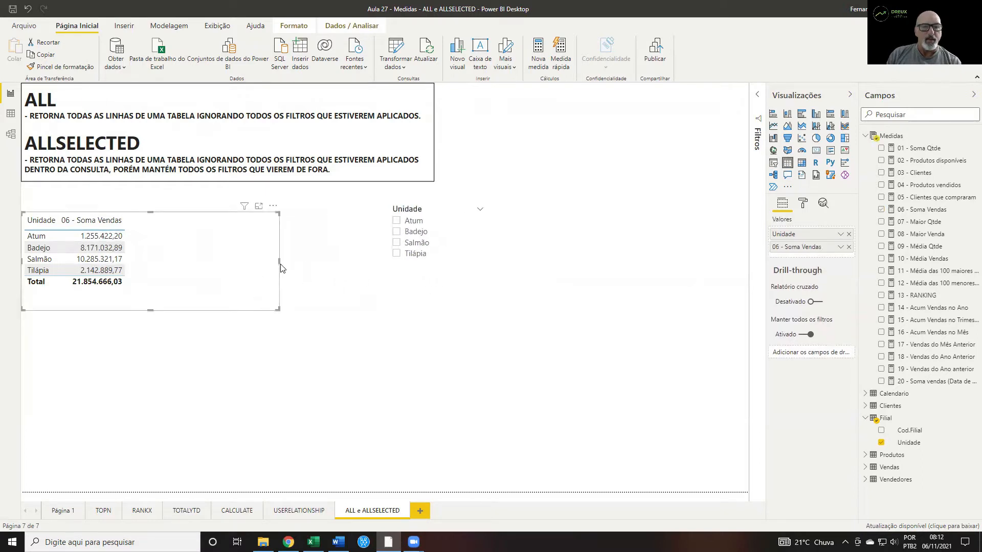
{"action": "left_click_drag", "start_coordinate": [278, 261], "coordinate": [345, 261]}
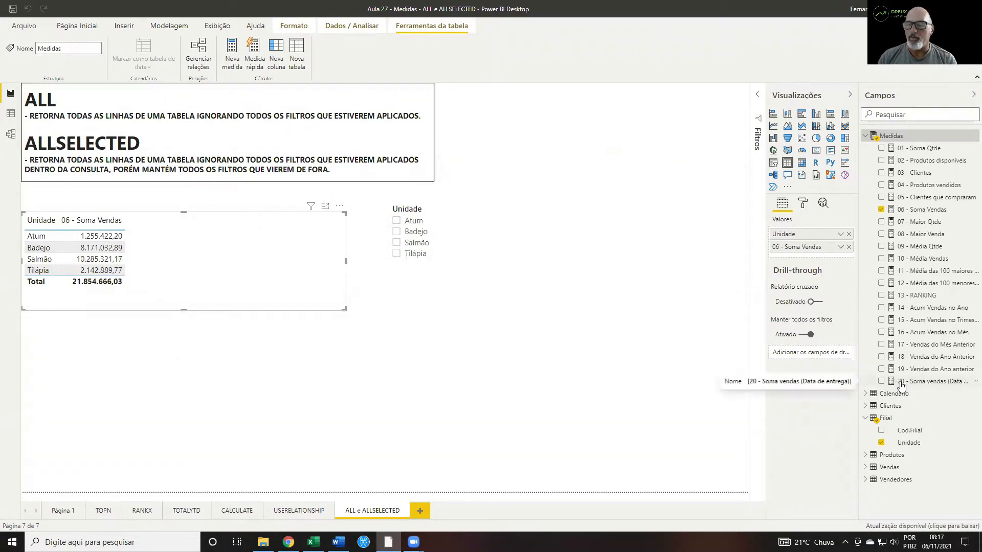
Create a new measure in the Medidas table and name it 21 - Vendas sem filtro
{"action": "right_click", "coordinate": [887, 139]}
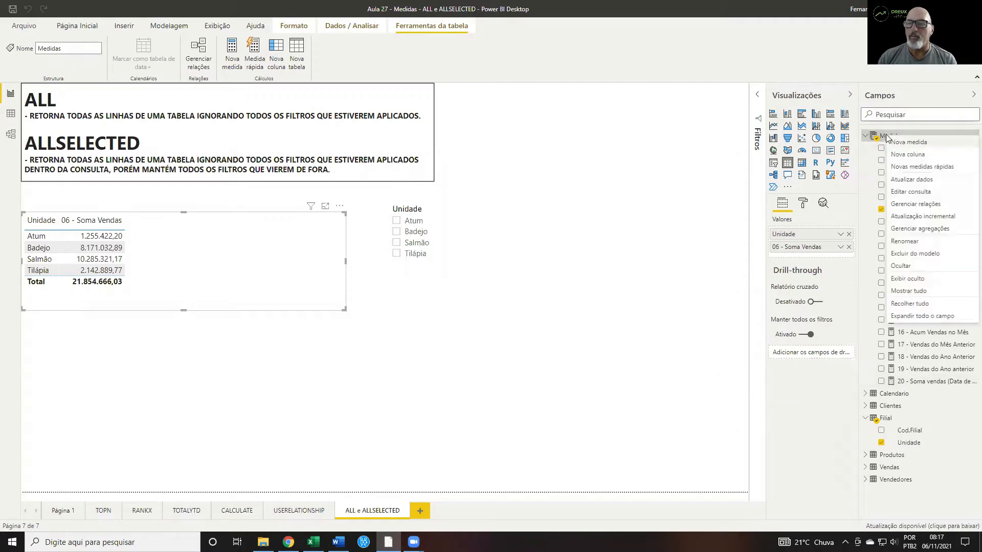
{"action": "key", "text": "Escape"}
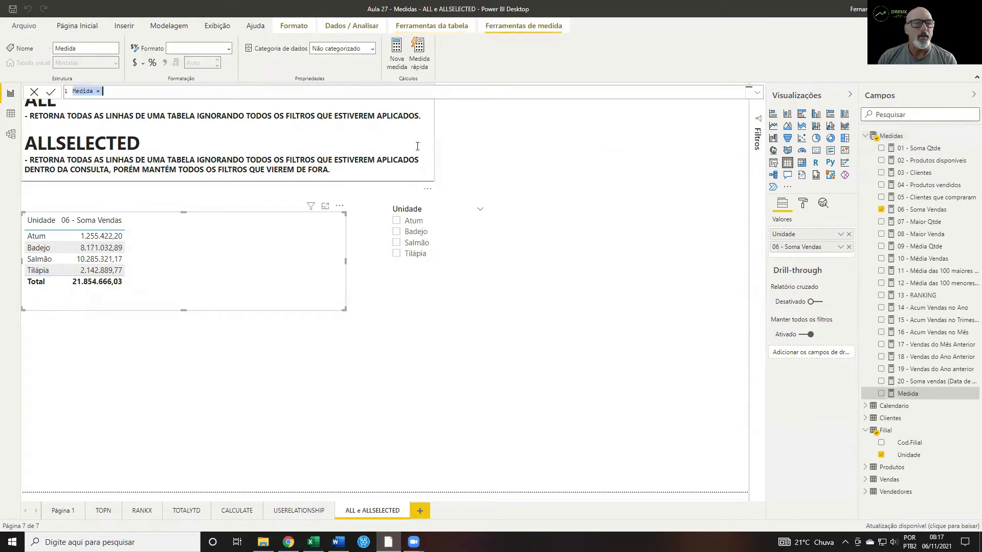
{"action": "type", "text": "21-"}
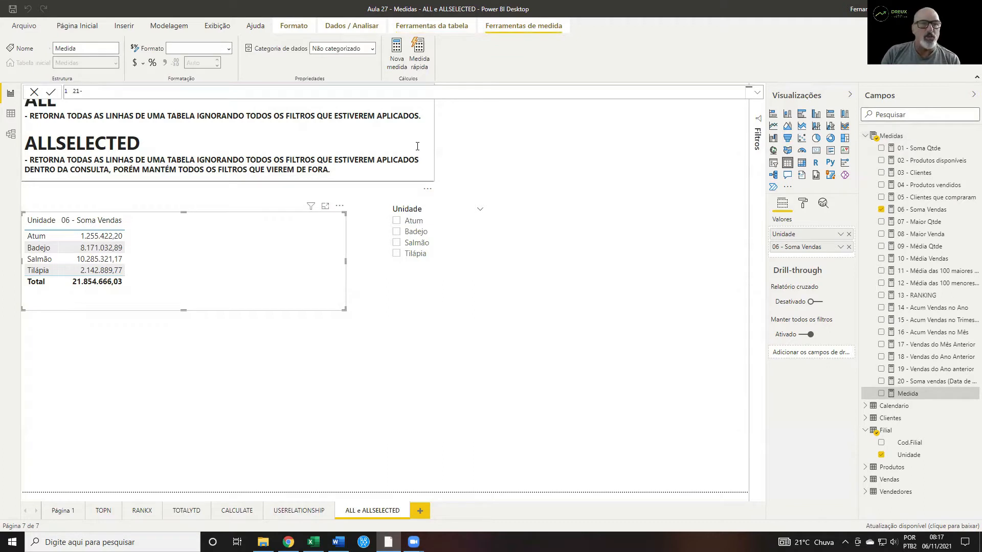
{"action": "key", "text": "BackSpace"}
{"action": "key", "text": "BackSpace"}
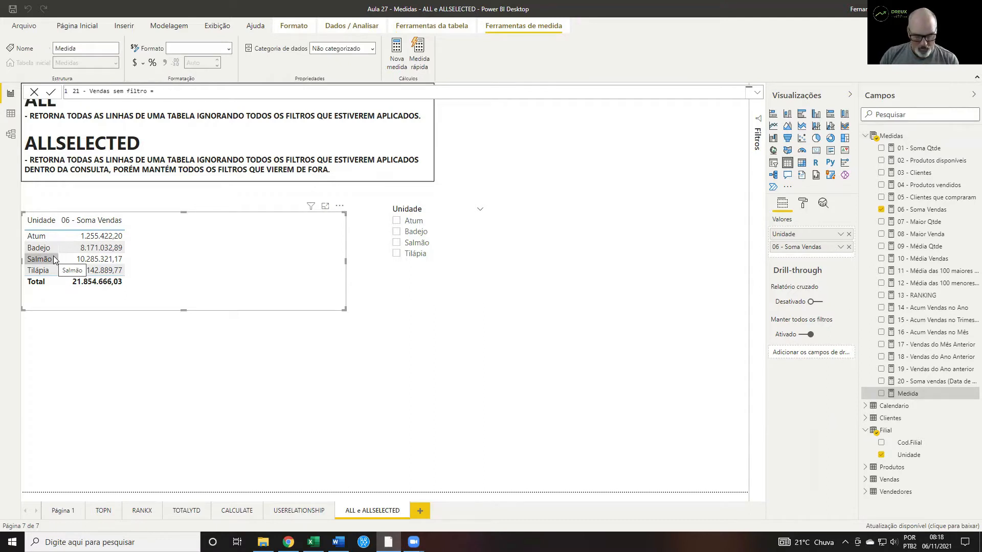
Define the new measure as CALCULATE([06 - Soma Vendas],ALL(Vendas)) and add it to the sales table visual
{"action": "type", "text": "c"}
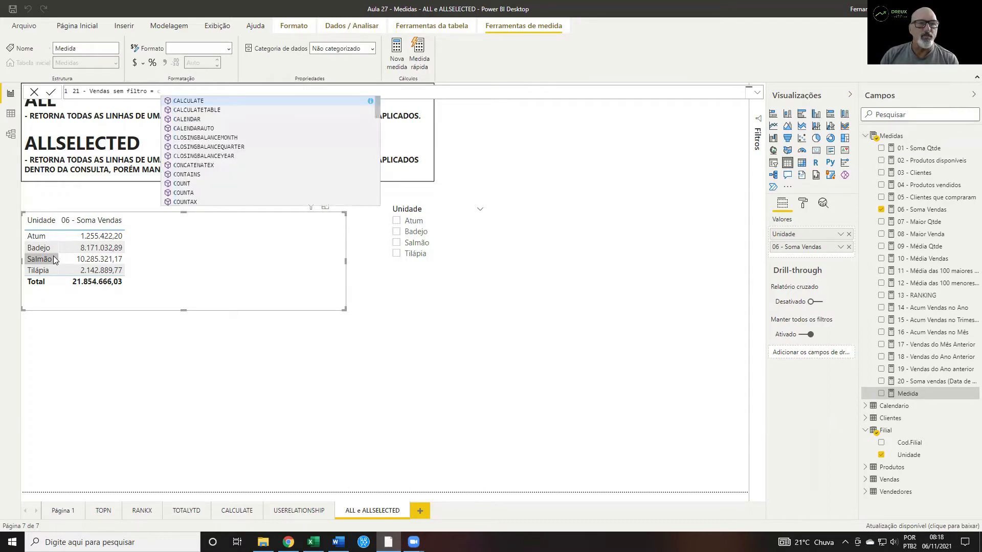
{"action": "key", "text": "Tab"}
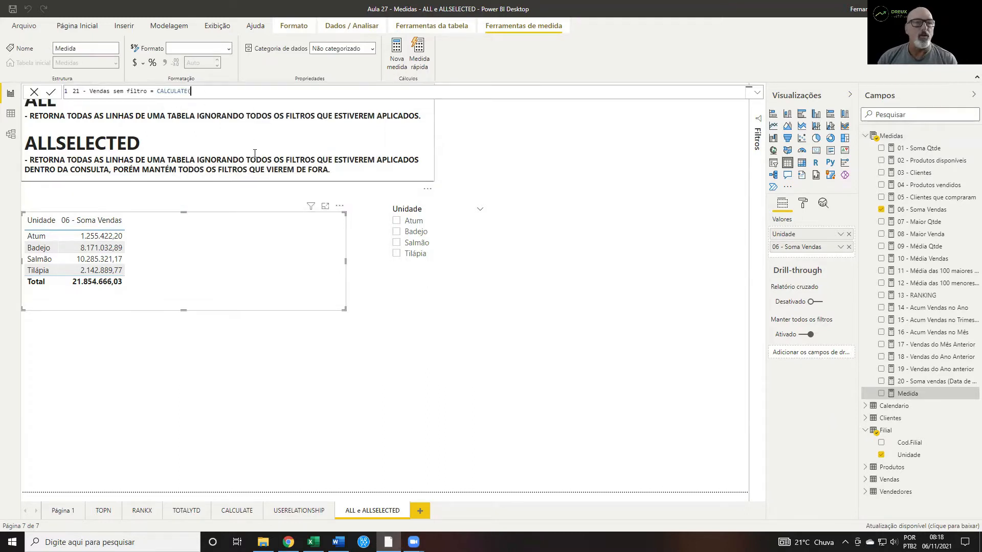
{"action": "type", "text": "["}
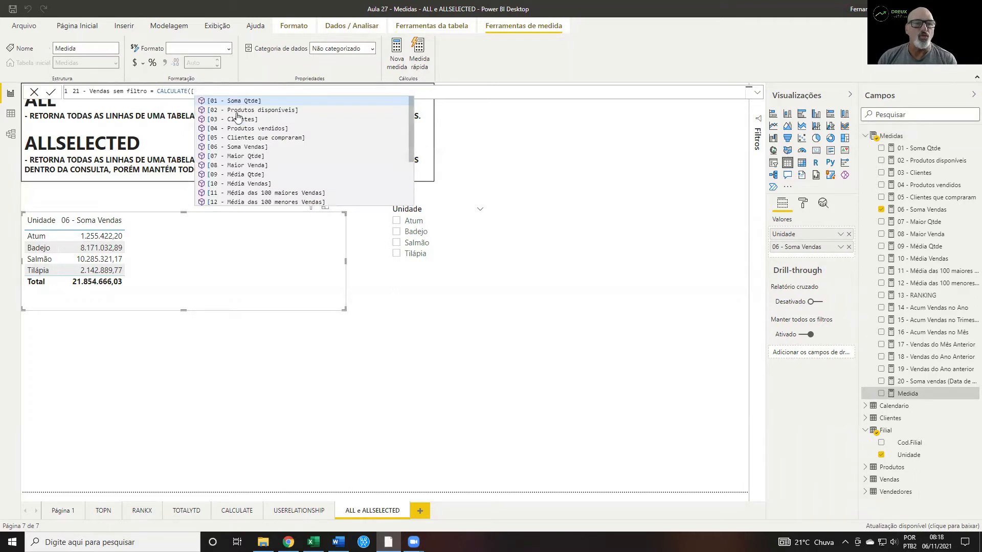
{"action": "left_click", "coordinate": [236, 147]}
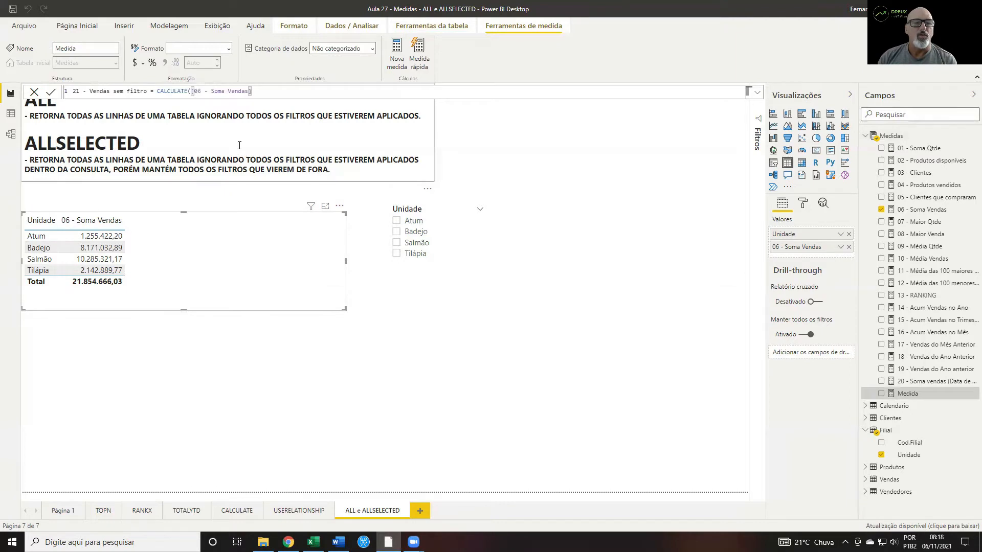
{"action": "type", "text": ","}
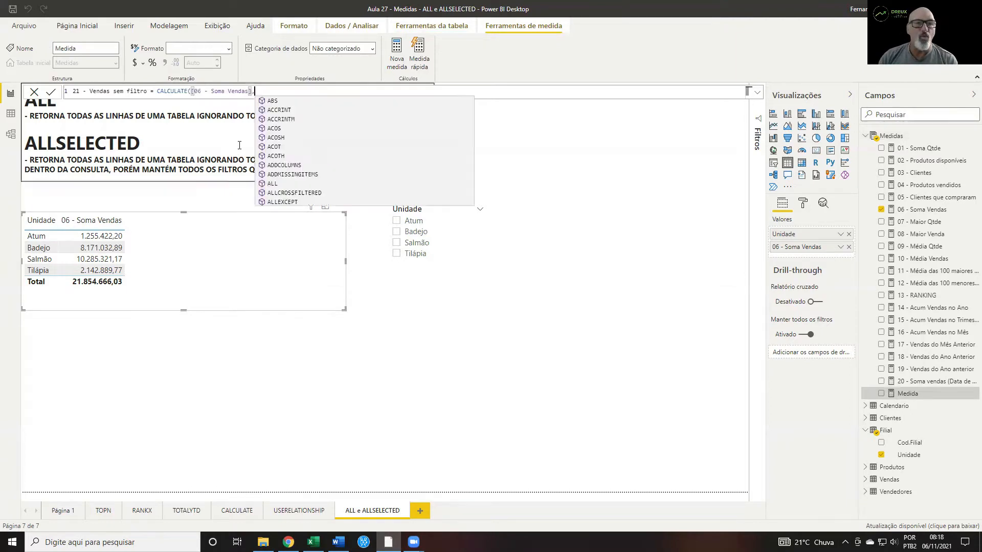
{"action": "left_click", "coordinate": [272, 185]}
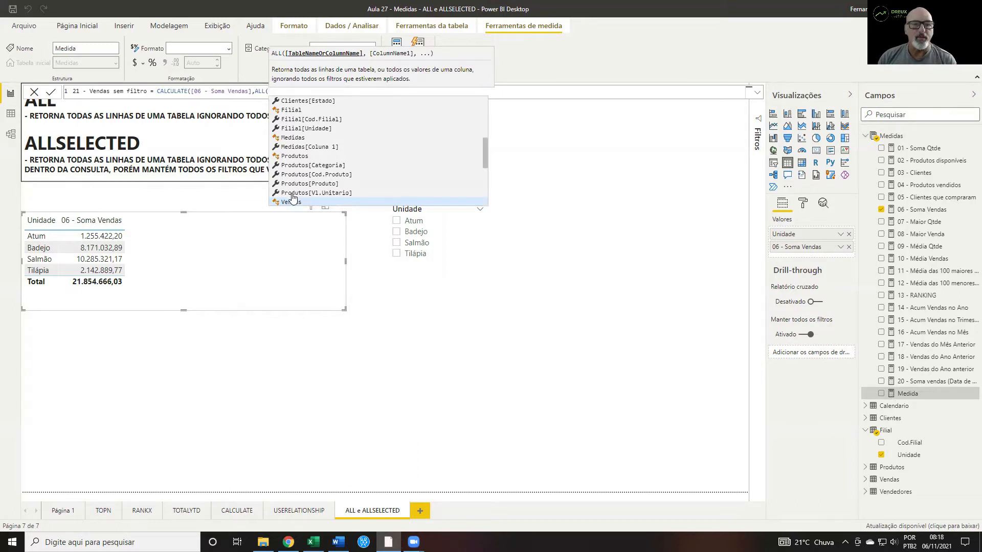
{"action": "left_click", "coordinate": [291, 202]}
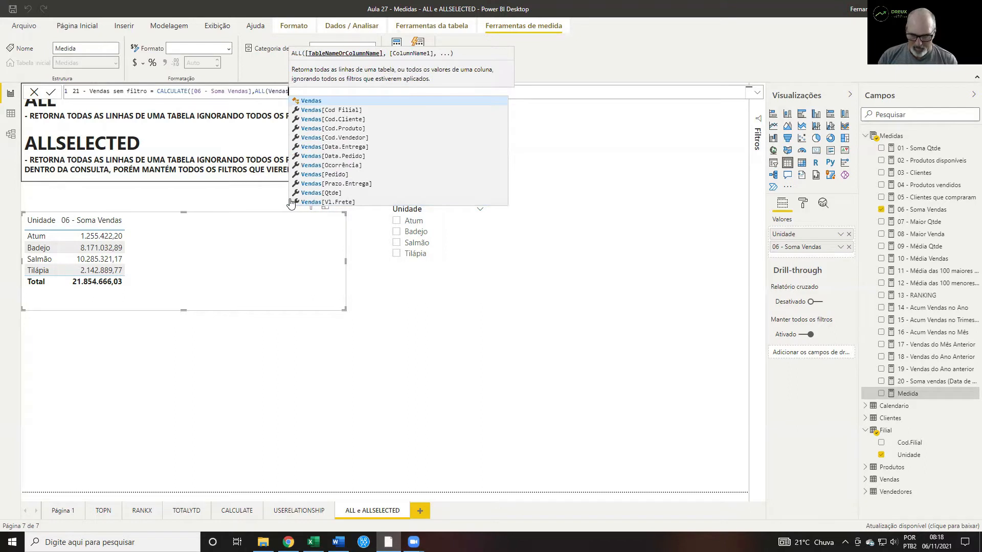
{"action": "type", "text": "))"}
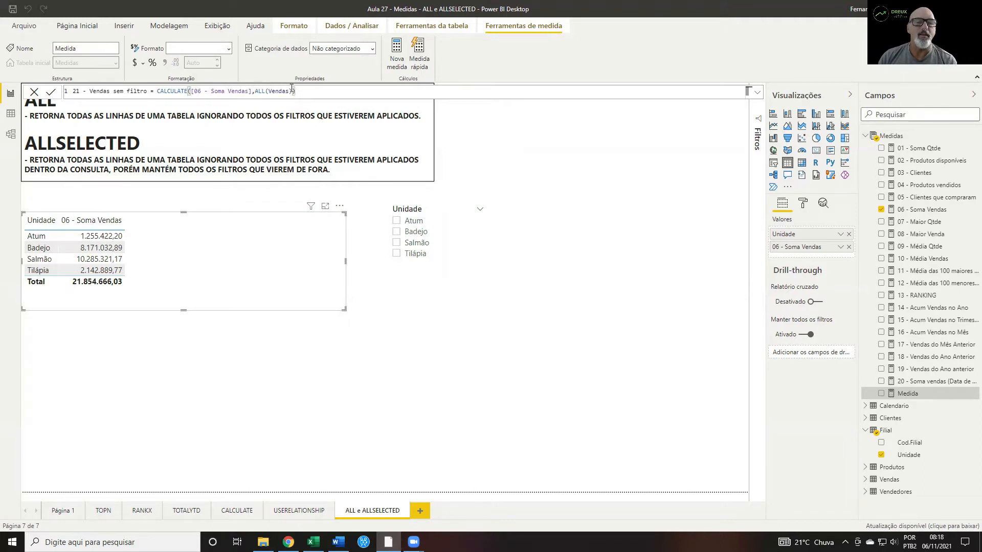
{"action": "type", "text": ")"}
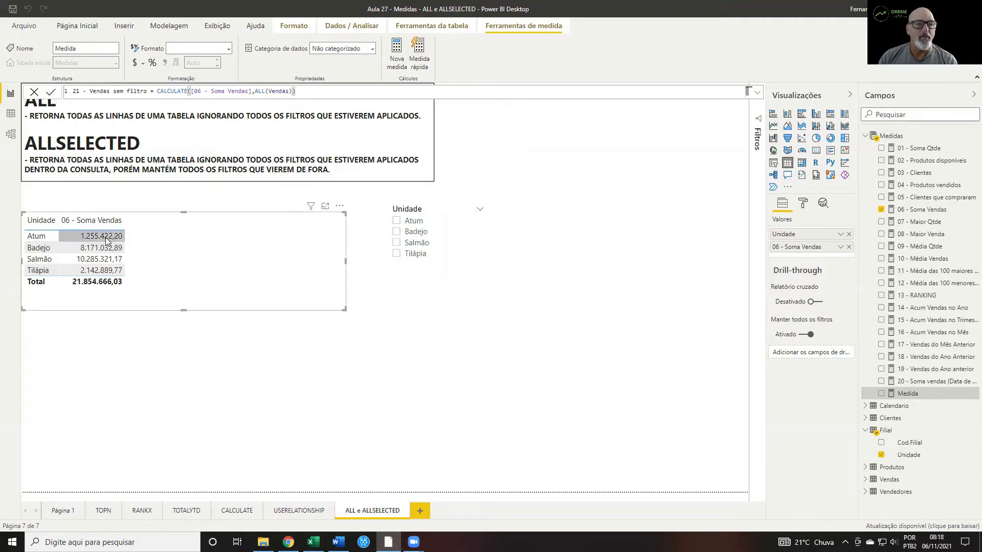
{"action": "key", "text": "Return"}
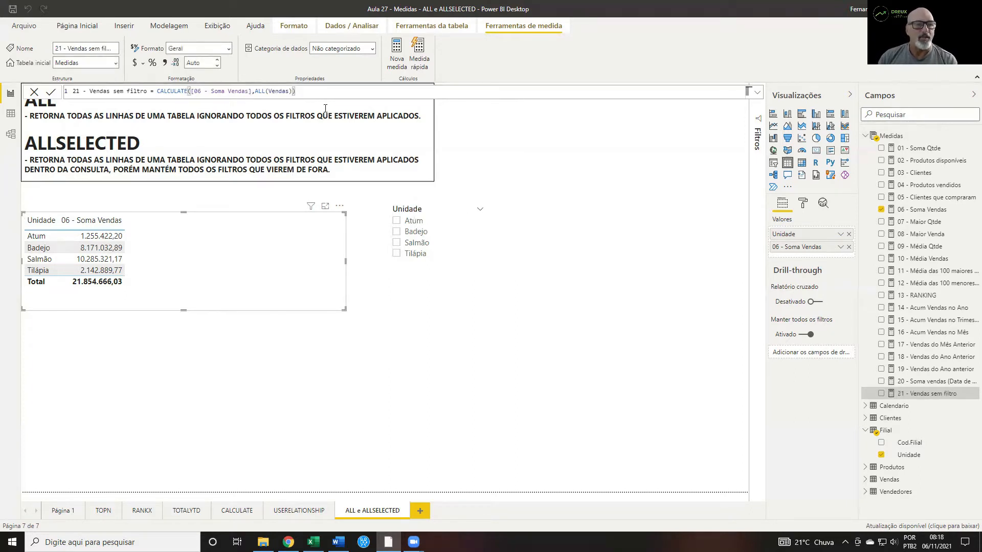
{"action": "left_click_drag", "start_coordinate": [925, 395], "coordinate": [244, 256]}
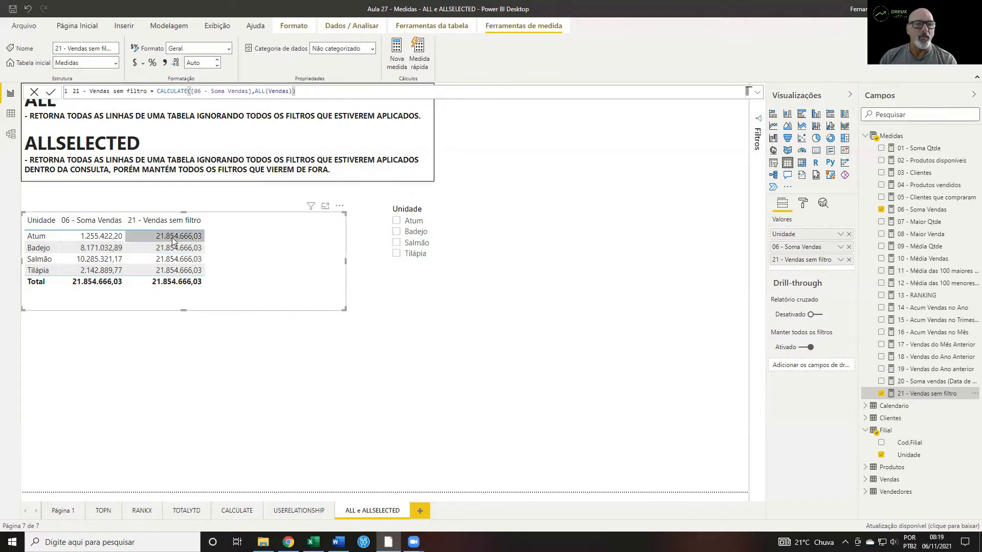
Check how the ALL measure responds to slicing by Atum, Badejo and Salmão, and clear the slicer
{"action": "left_click", "coordinate": [397, 221]}
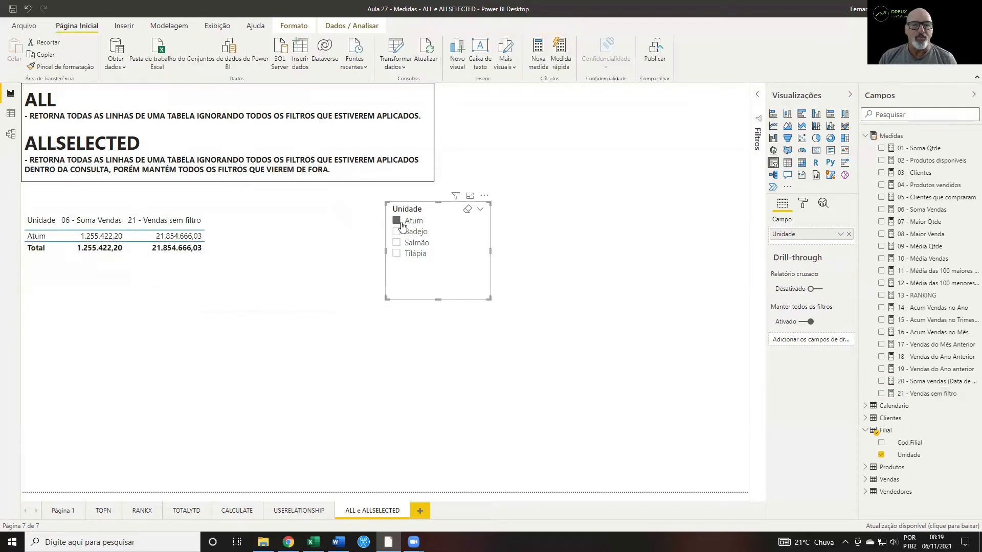
{"action": "left_click", "coordinate": [397, 232]}
{"action": "left_click", "coordinate": [397, 243]}
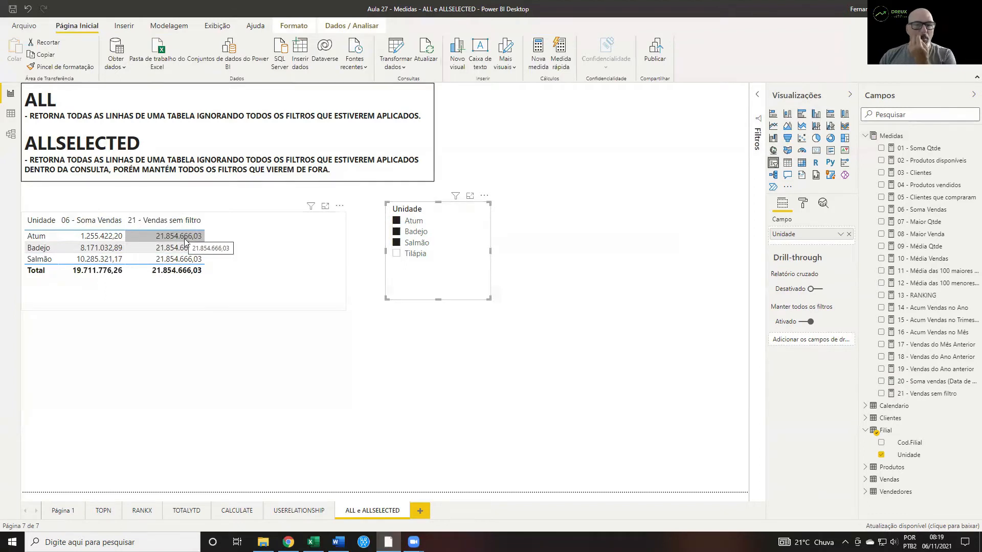
{"action": "left_click", "coordinate": [467, 210]}
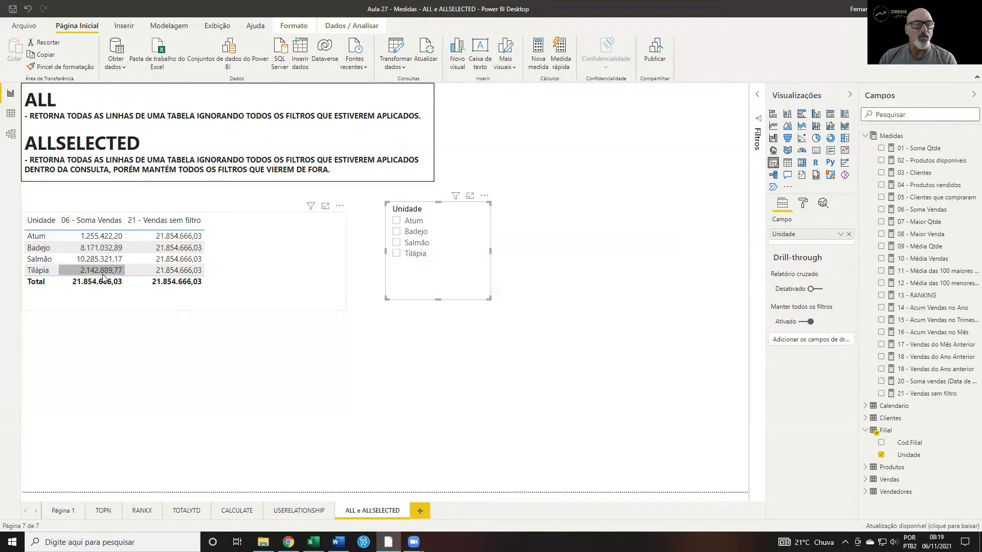
Create a new measure in the Medidas table and name it 21 - % sobre o Total das Vendas
{"action": "left_click", "coordinate": [242, 268]}
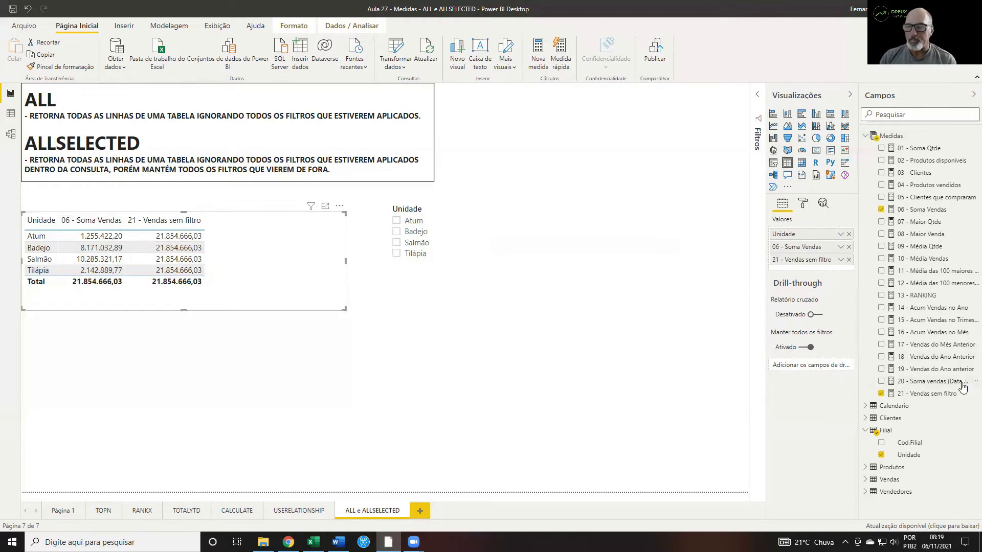
{"action": "right_click", "coordinate": [896, 138]}
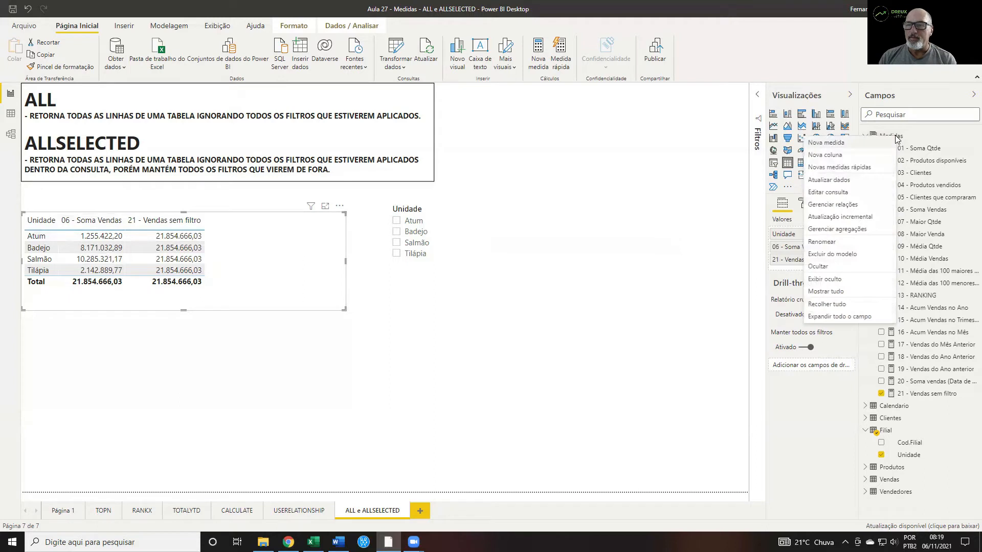
{"action": "left_click", "coordinate": [849, 147]}
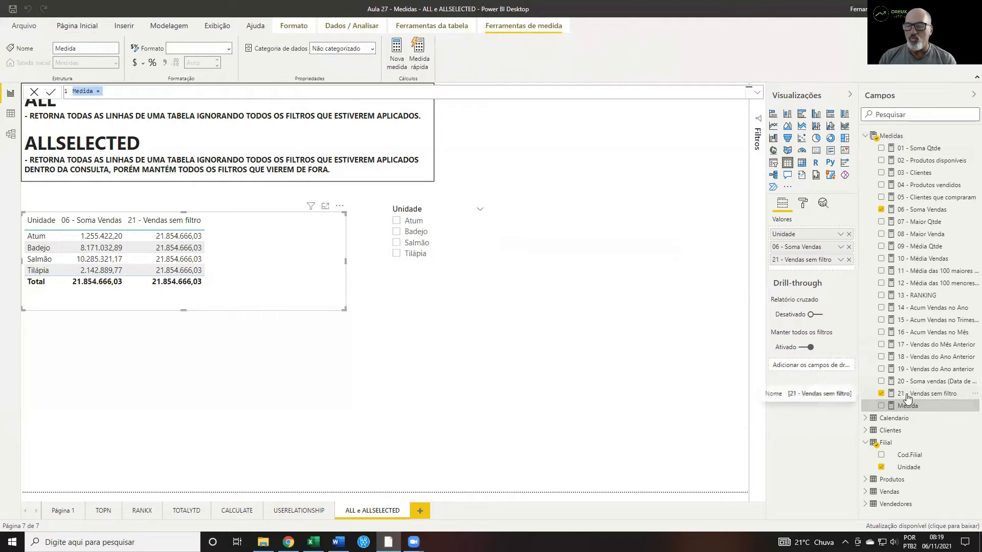
{"action": "type", "text": "21 -"}
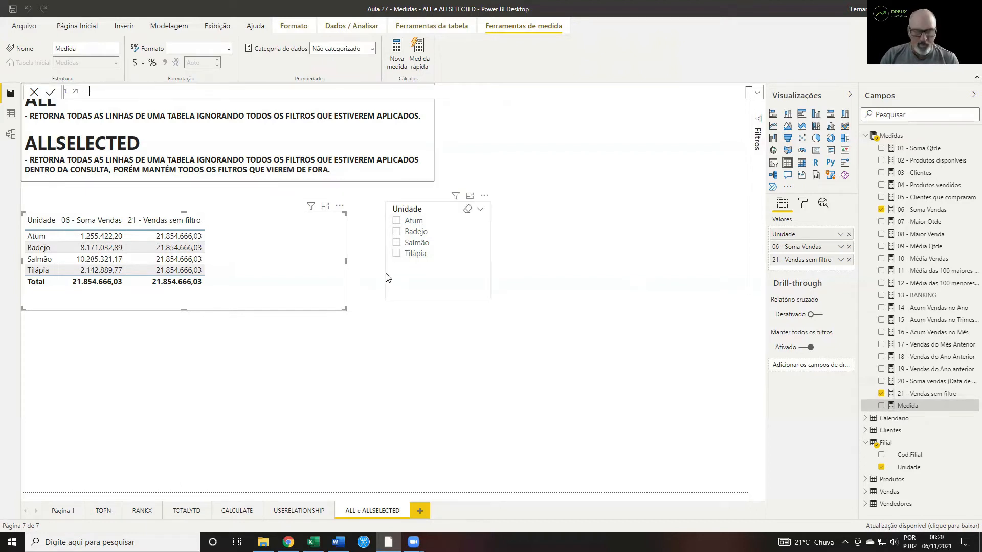
{"action": "type", "text": "% so"}
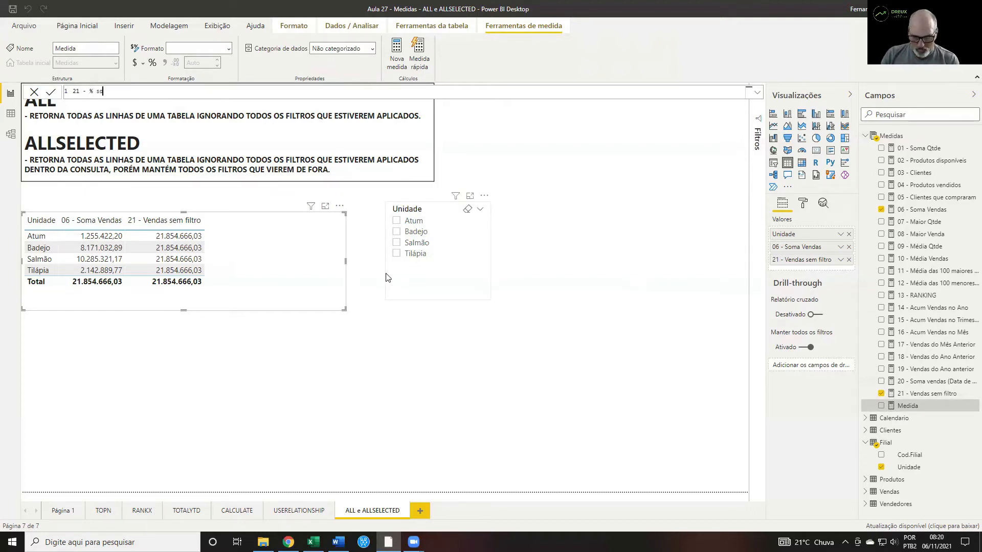
{"action": "type", "text": "bre o "}
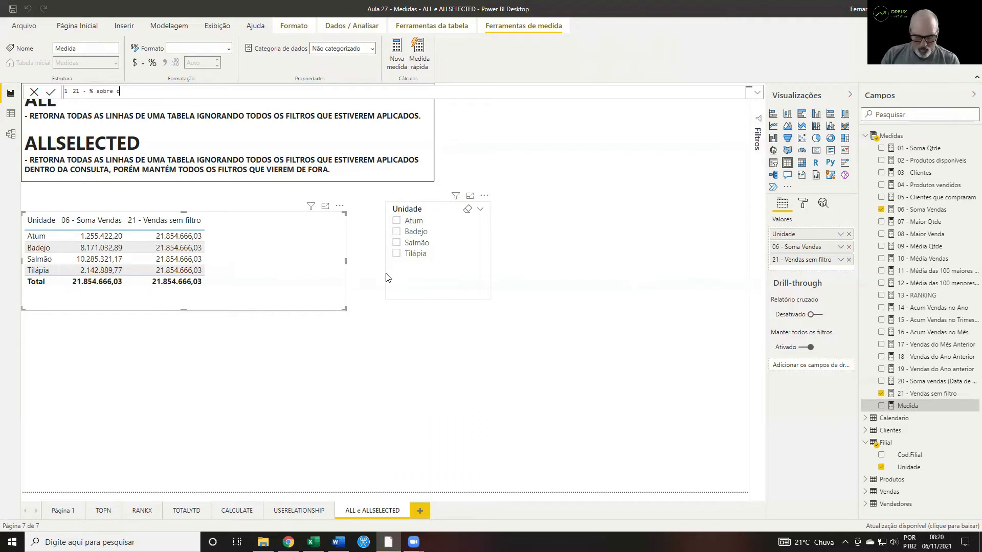
{"action": "type", "text": "Tota"}
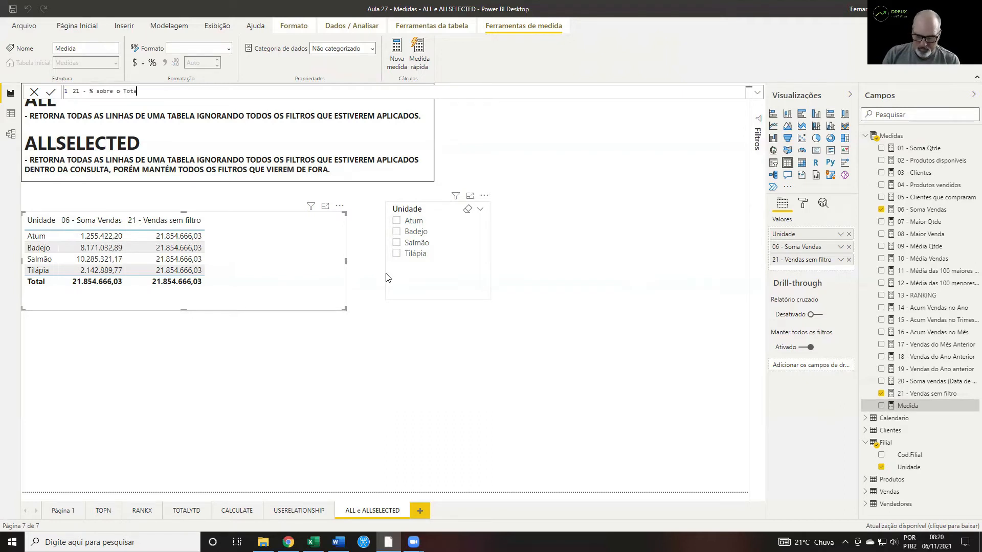
{"action": "type", "text": "l das Vendas ="}
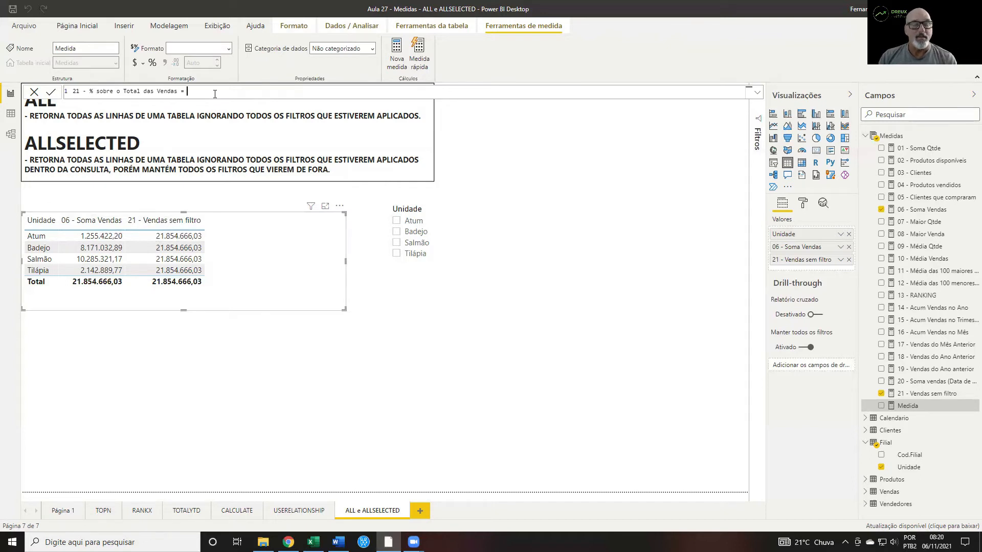
Define the percentage measure as DIVIDE([06 - Soma Vendas],[21 - Vendas sem filtro],0) and commit the formula
{"action": "type", "text": "di"}
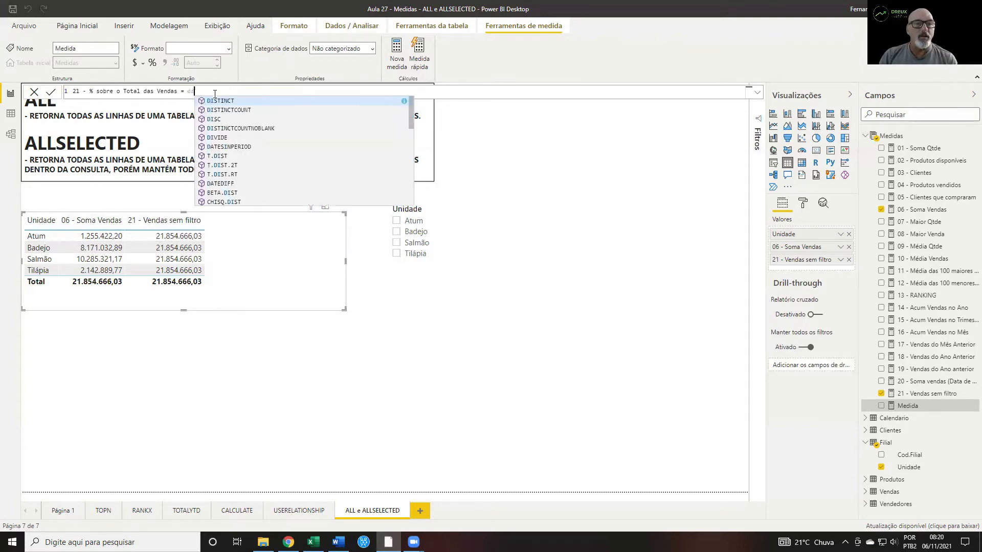
{"action": "left_click", "coordinate": [211, 136]}
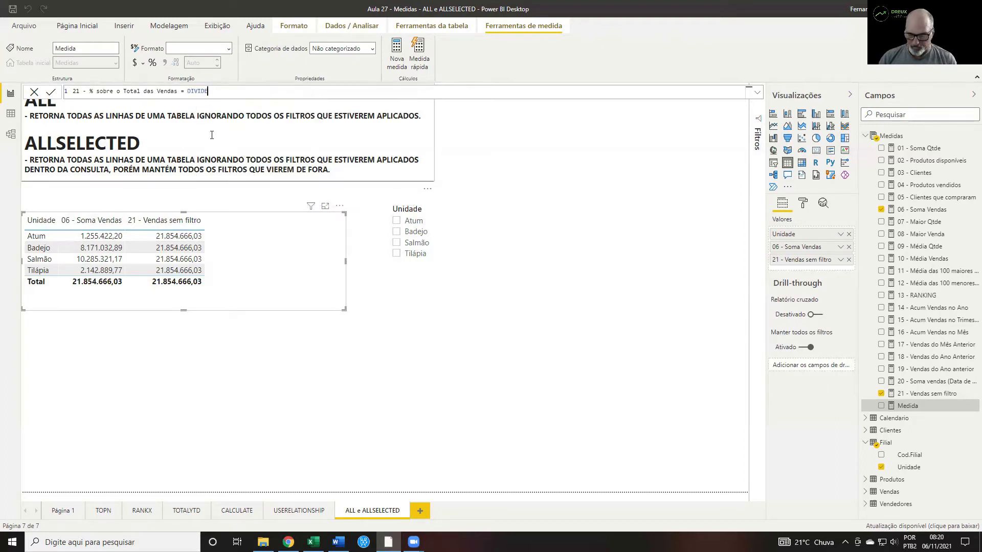
{"action": "type", "text": "("}
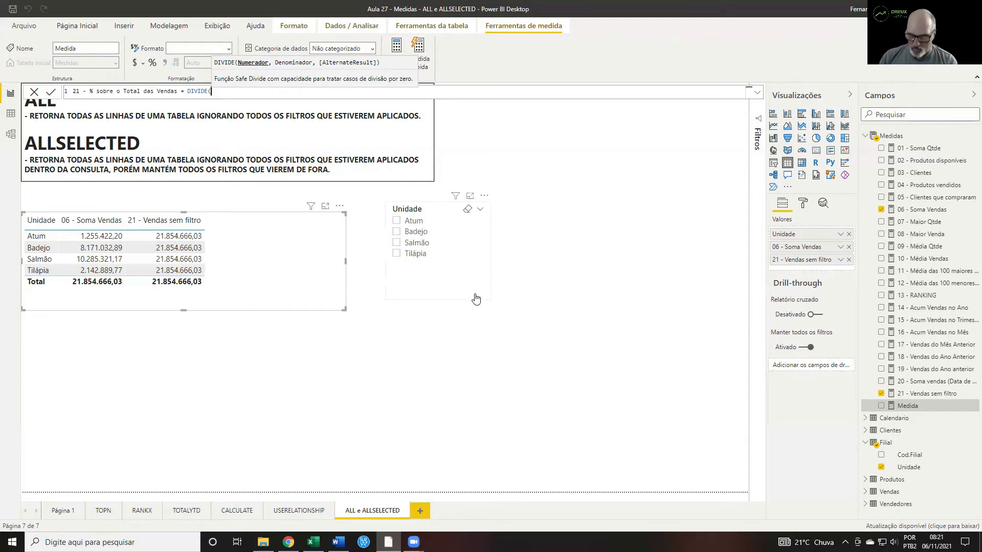
{"action": "type", "text": "["}
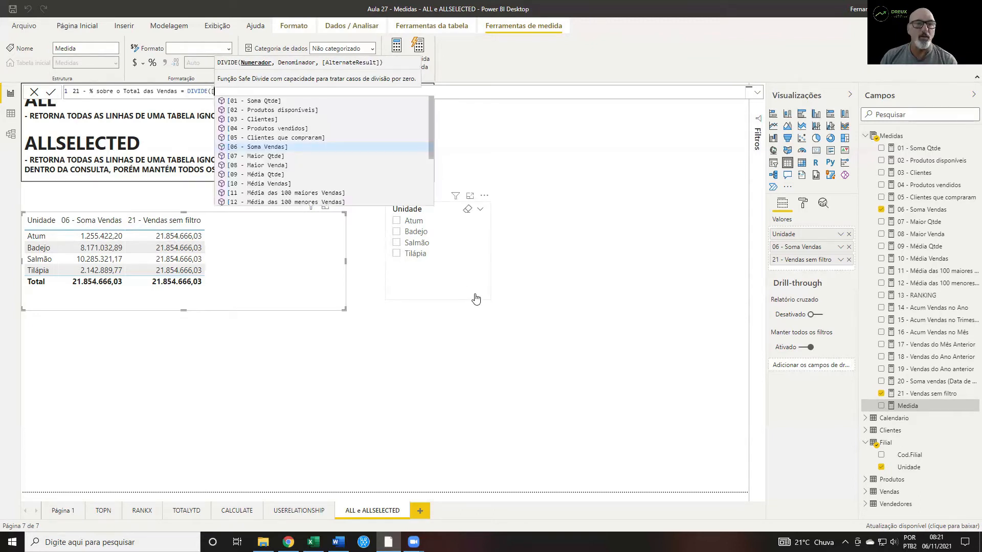
{"action": "left_click", "coordinate": [275, 147]}
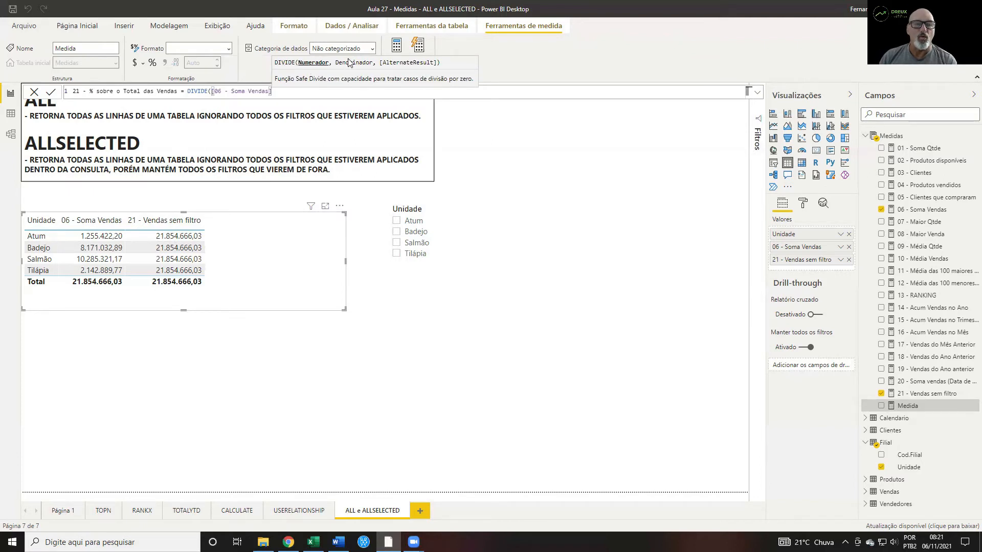
{"action": "type", "text": ","}
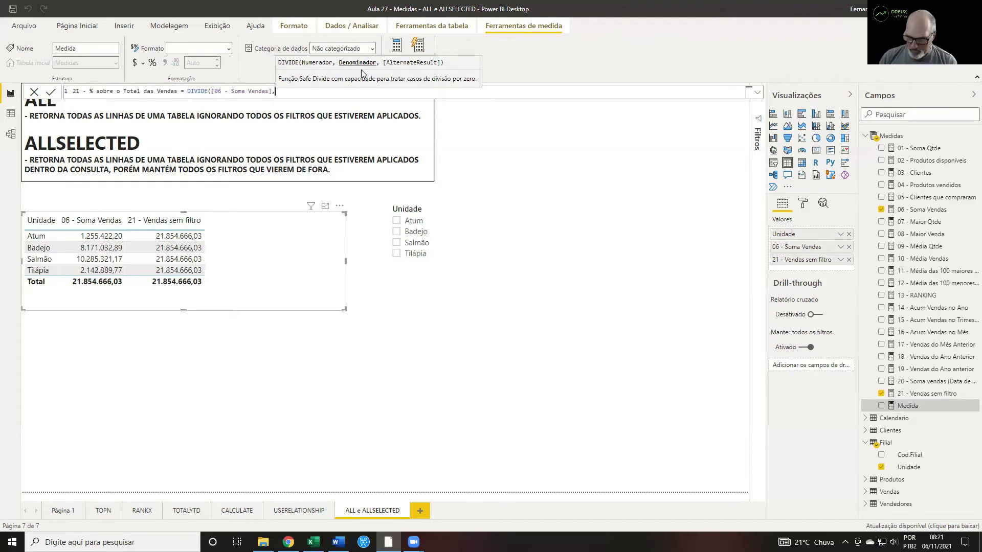
{"action": "type", "text": "["}
{"action": "scroll", "coordinate": [493, 158], "scroll_direction": "down", "scroll_amount": 1}
{"action": "scroll", "coordinate": [493, 157], "scroll_direction": "down", "scroll_amount": 3}
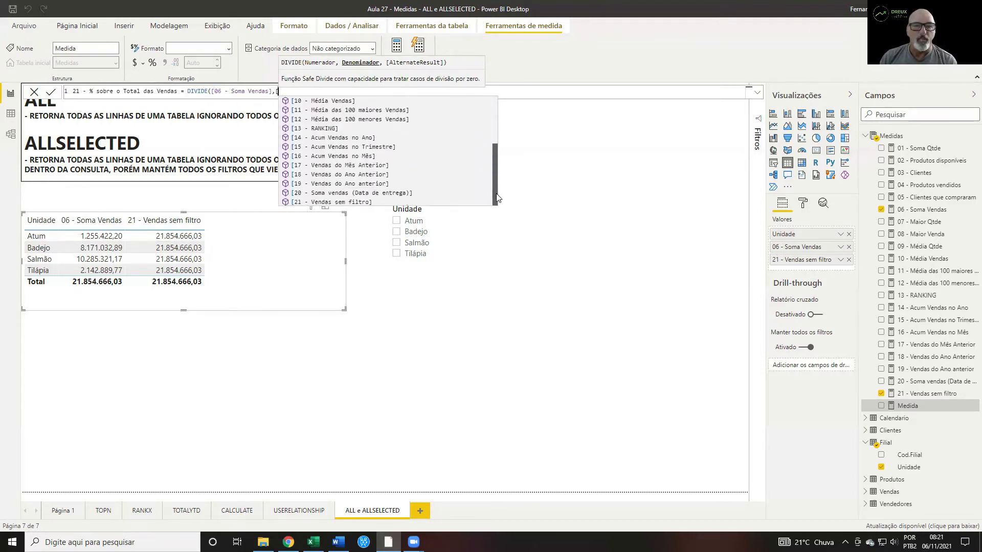
{"action": "left_click", "coordinate": [346, 202]}
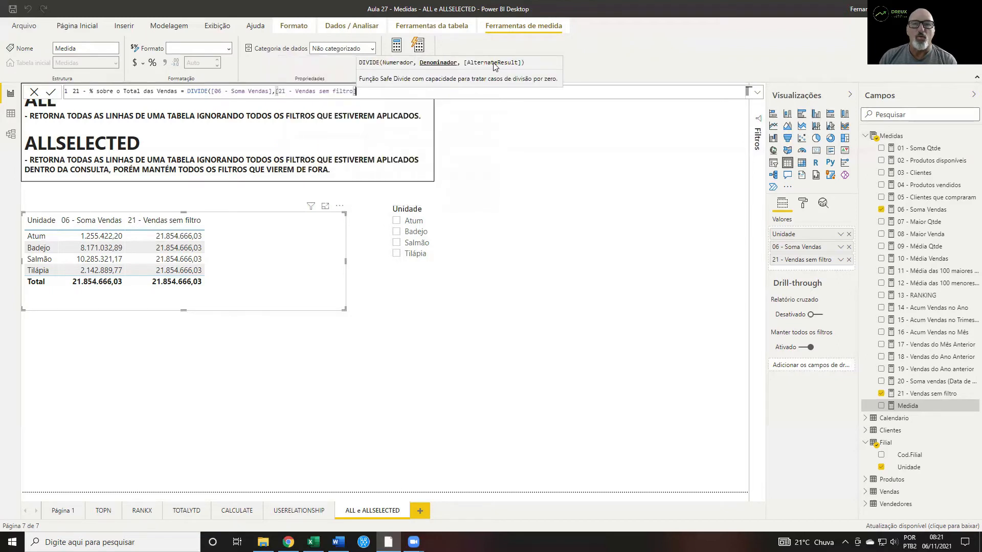
{"action": "type", "text": ","}
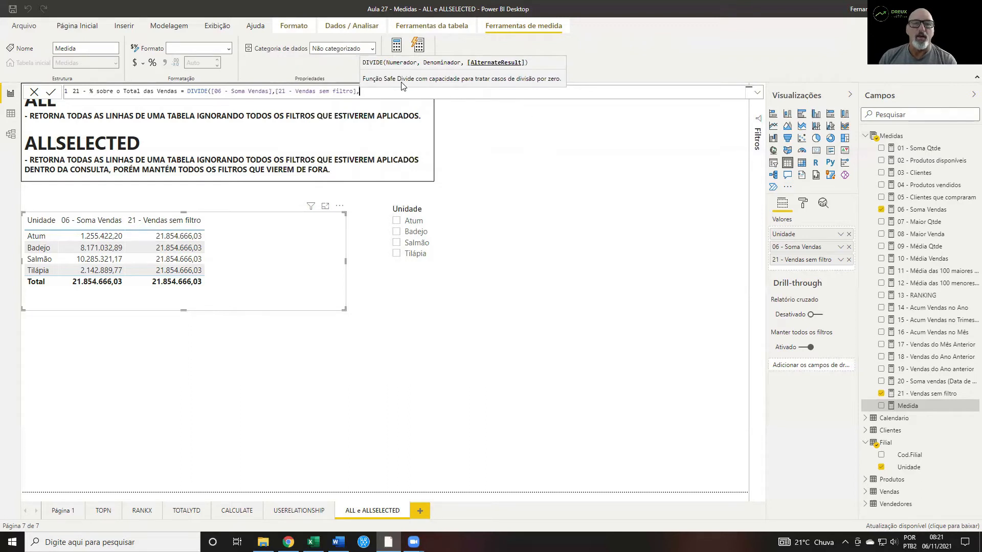
{"action": "type", "text": "0)"}
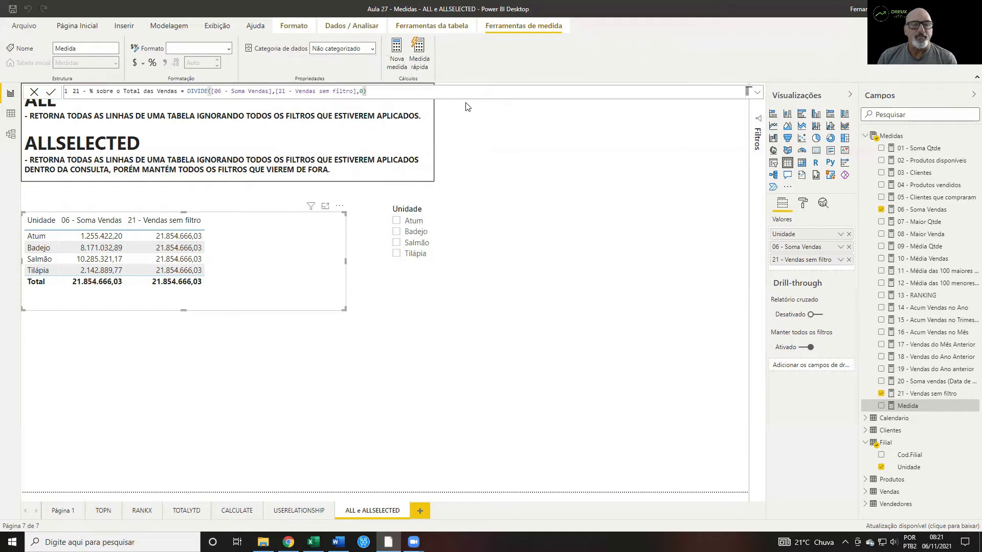
{"action": "key", "text": "Return"}
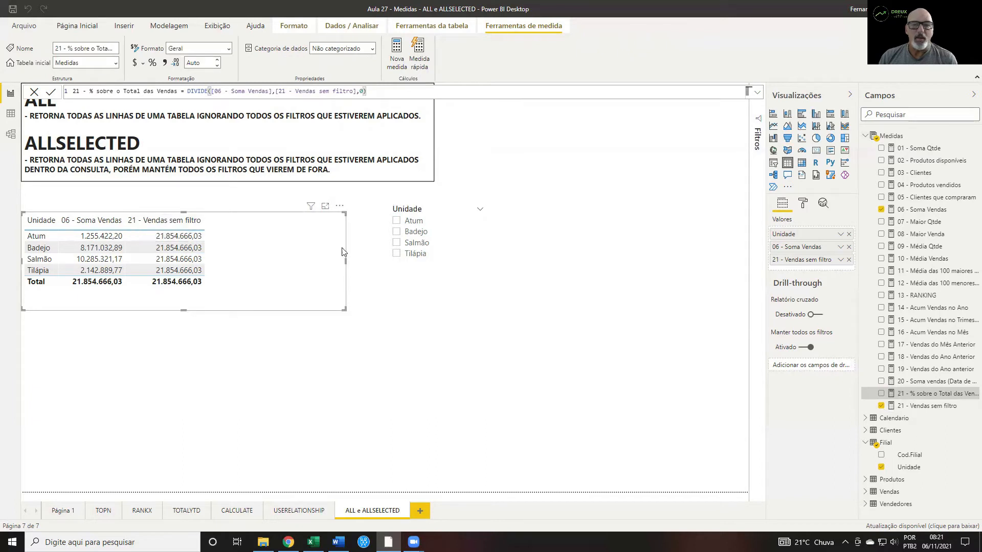
Add the 21 - % sobre o Total das Vendas measure to the sales table and format it as a percentage
{"action": "left_click_drag", "start_coordinate": [926, 395], "coordinate": [298, 247]}
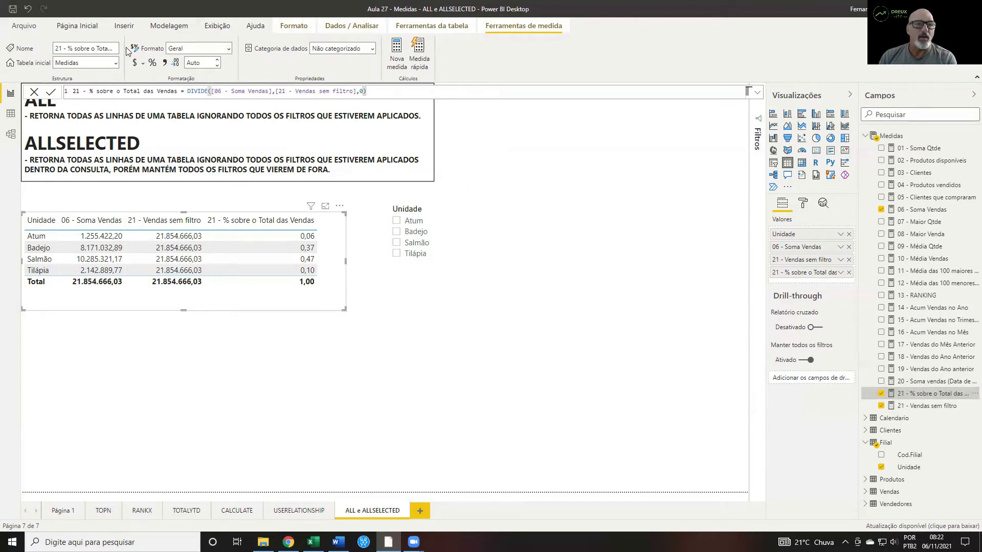
{"action": "left_click", "coordinate": [151, 64]}
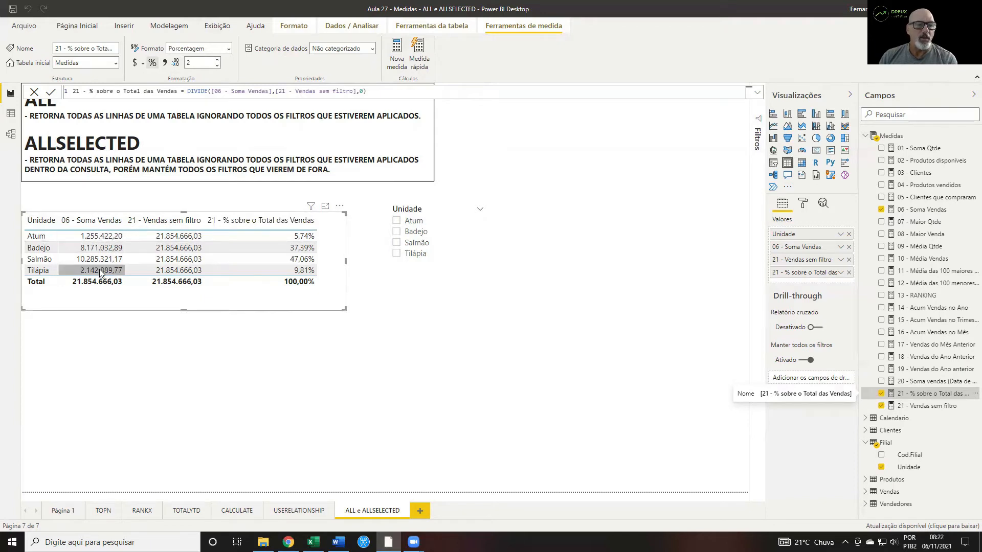
Check how the percentage of total sales responds to slicing by Atum, Badejo and Salmão
{"action": "left_click", "coordinate": [397, 223]}
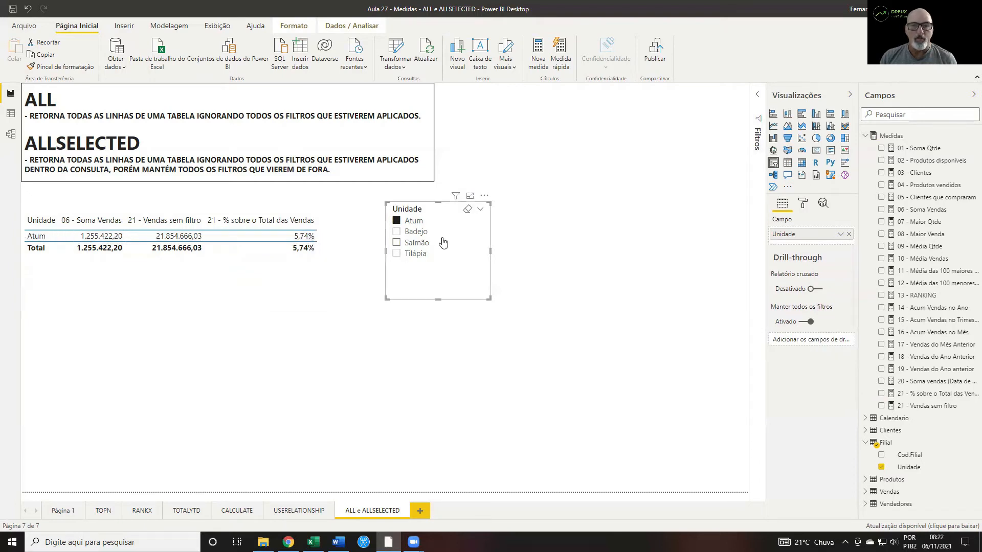
{"action": "left_click", "coordinate": [397, 231]}
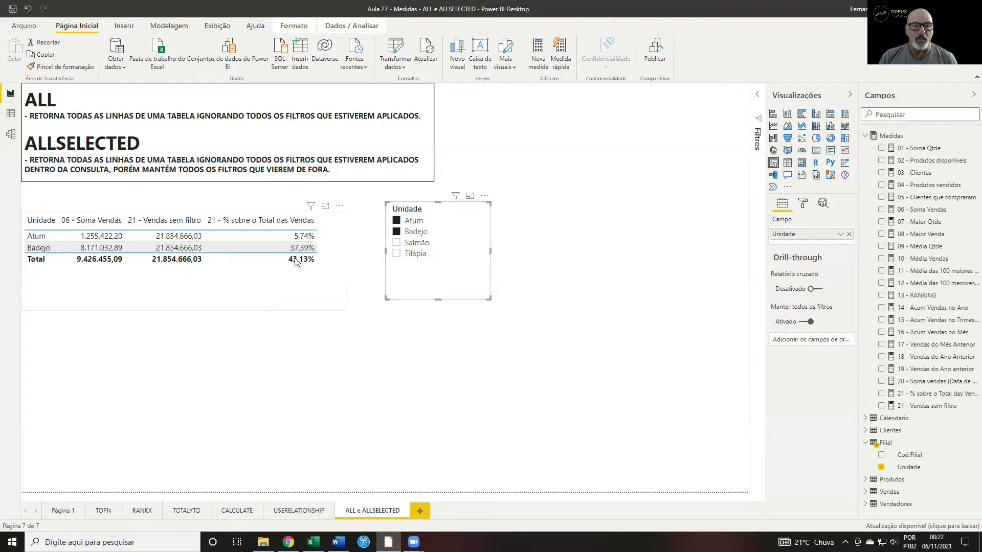
{"action": "left_click", "coordinate": [397, 243]}
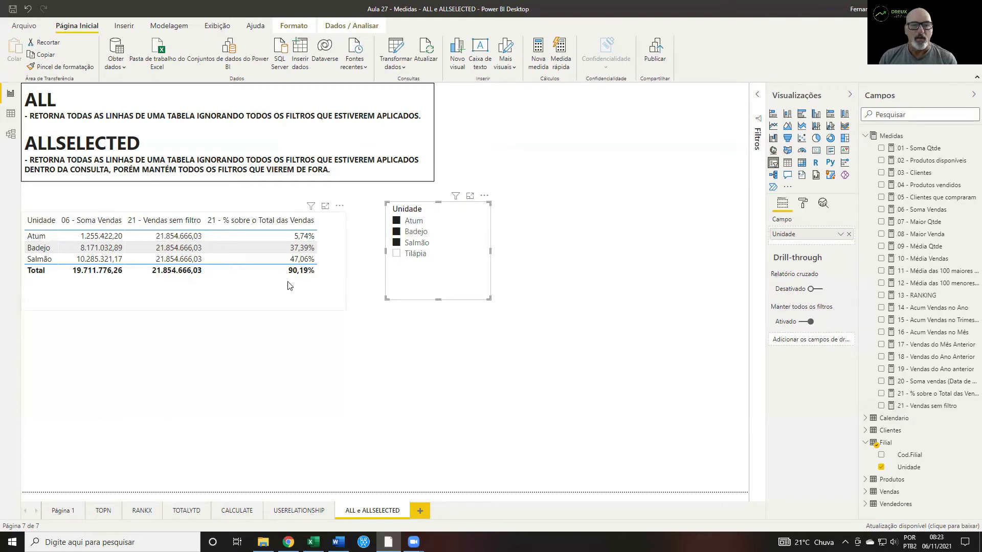
Remove the 21 - Vendas sem filtro column from the sales table and widen the table's frame slightly
{"action": "left_click", "coordinate": [276, 292]}
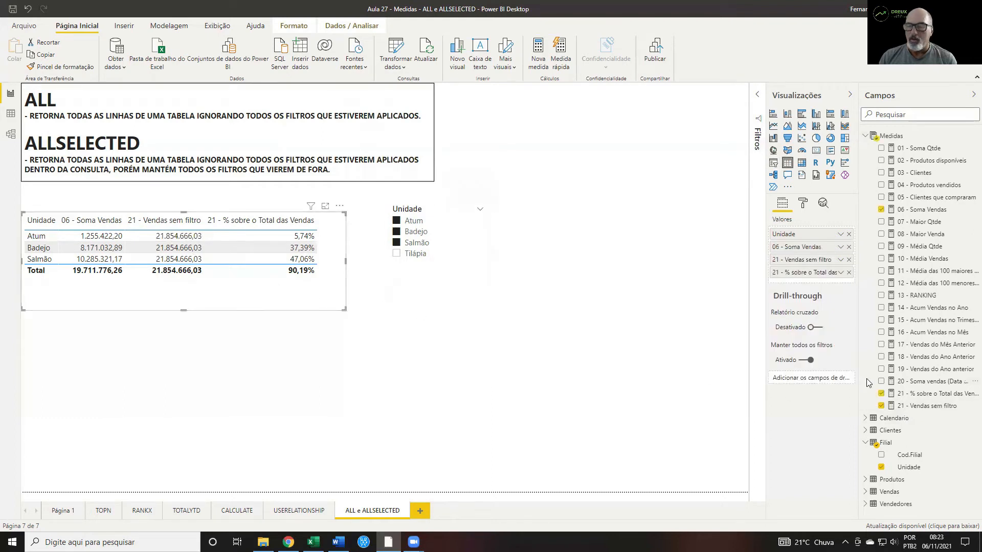
{"action": "left_click", "coordinate": [881, 406]}
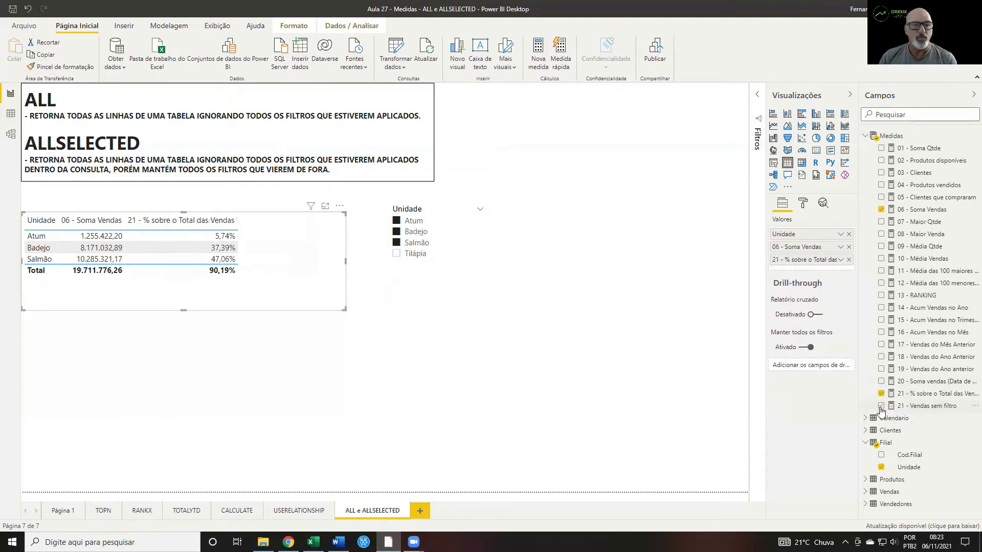
{"action": "left_click_drag", "start_coordinate": [345, 261], "coordinate": [369, 261]}
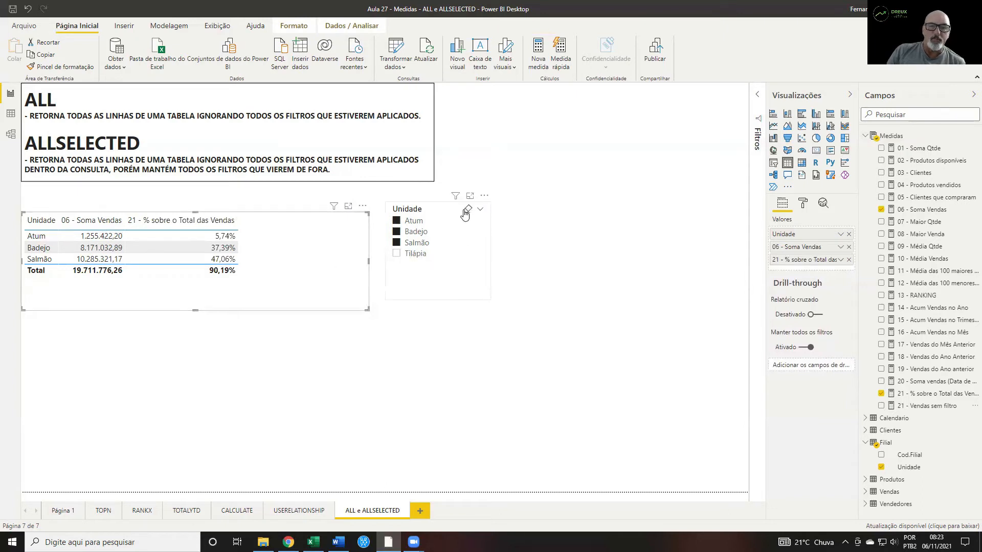
Clear the Unidade slicer and reselect Atum, Badejo and Salmão one by one to compare the sales and percentage totals
{"action": "left_click", "coordinate": [466, 211]}
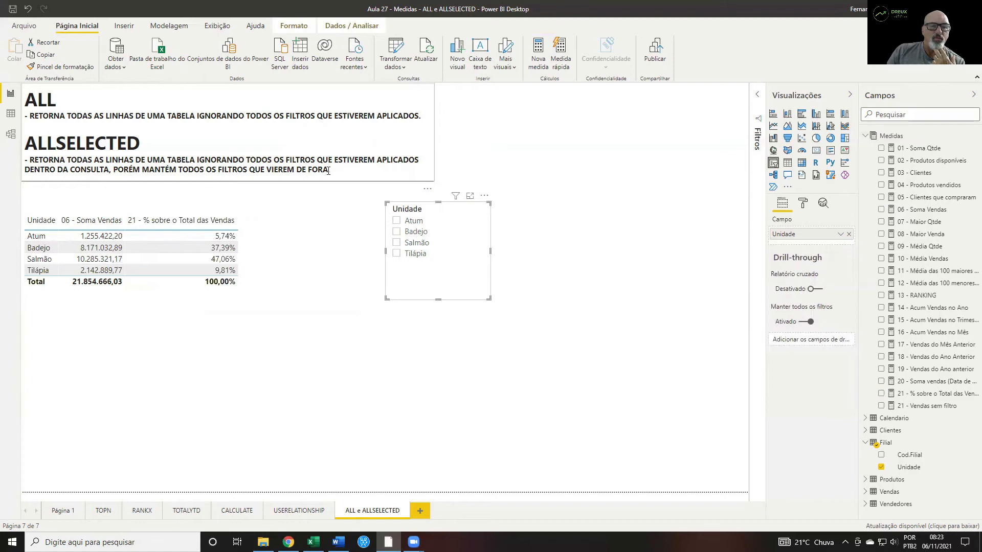
{"action": "left_click", "coordinate": [396, 220]}
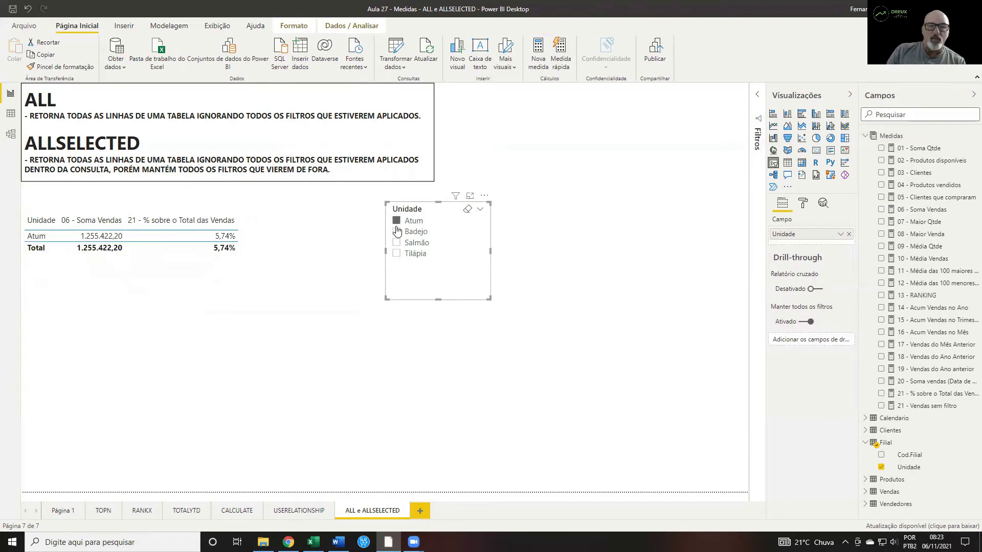
{"action": "left_click", "coordinate": [397, 231]}
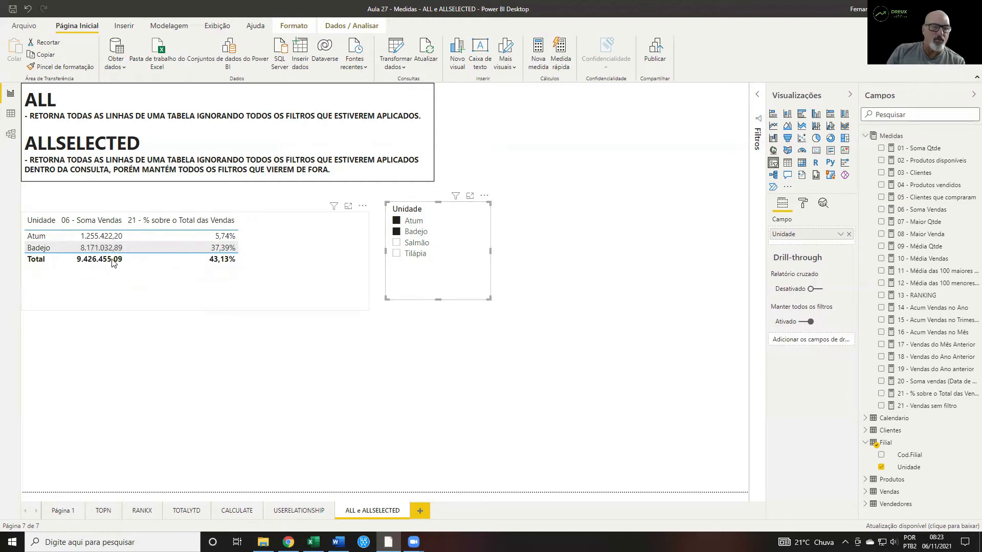
{"action": "left_click", "coordinate": [396, 244]}
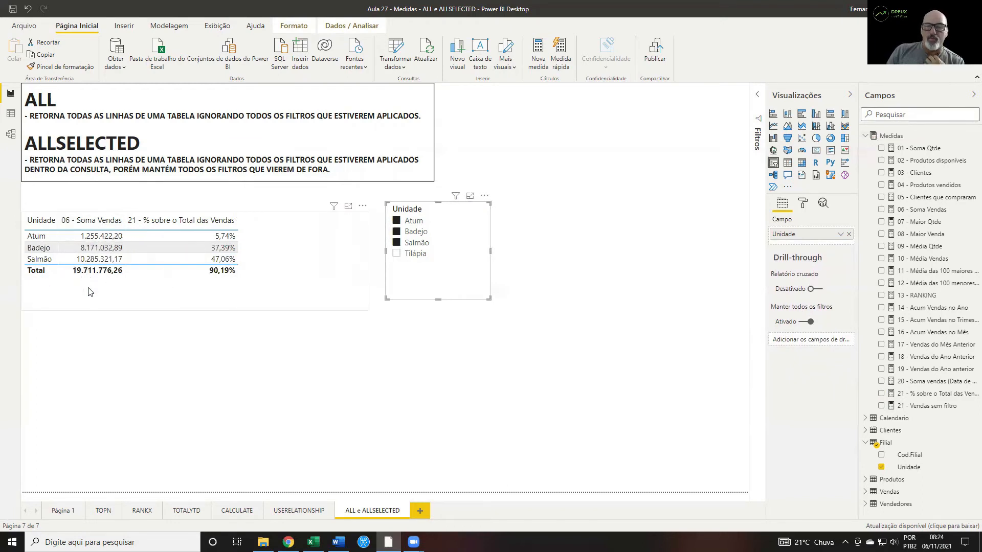
Create a measure named 22 - Vendas Selecionadas in the Medidas table, starting its formula with CALCULATE and [06 - Soma Vendas]
{"action": "left_click", "coordinate": [297, 272]}
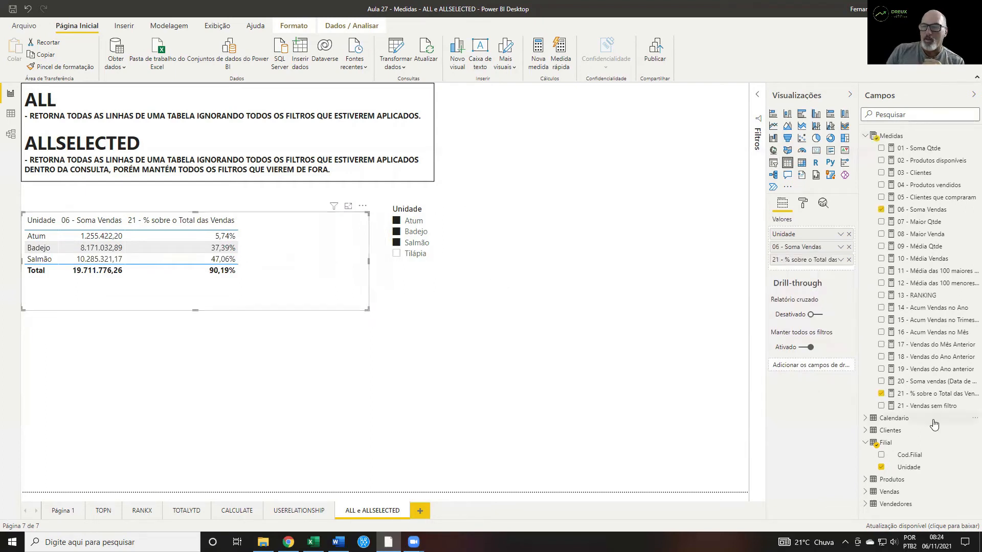
{"action": "right_click", "coordinate": [905, 138]}
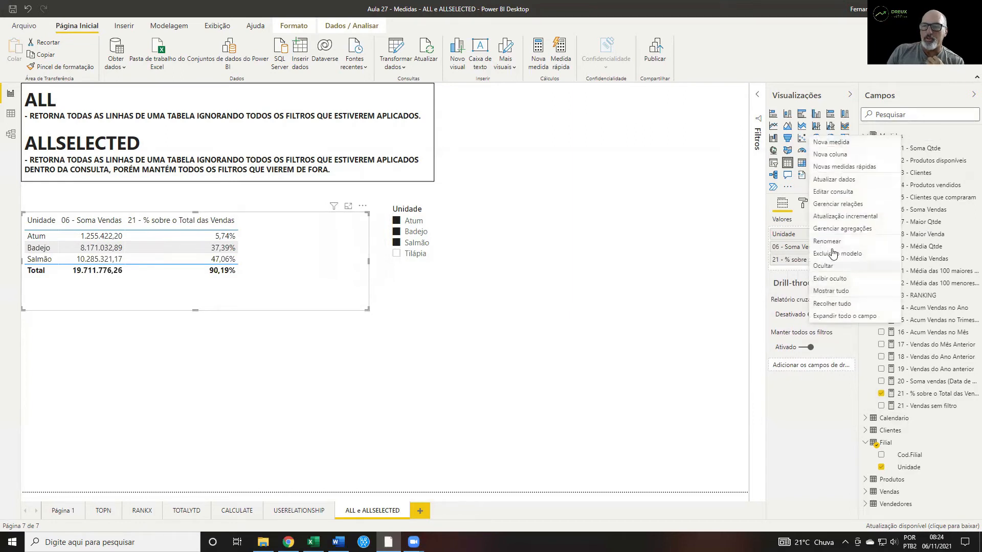
{"action": "left_click", "coordinate": [839, 143]}
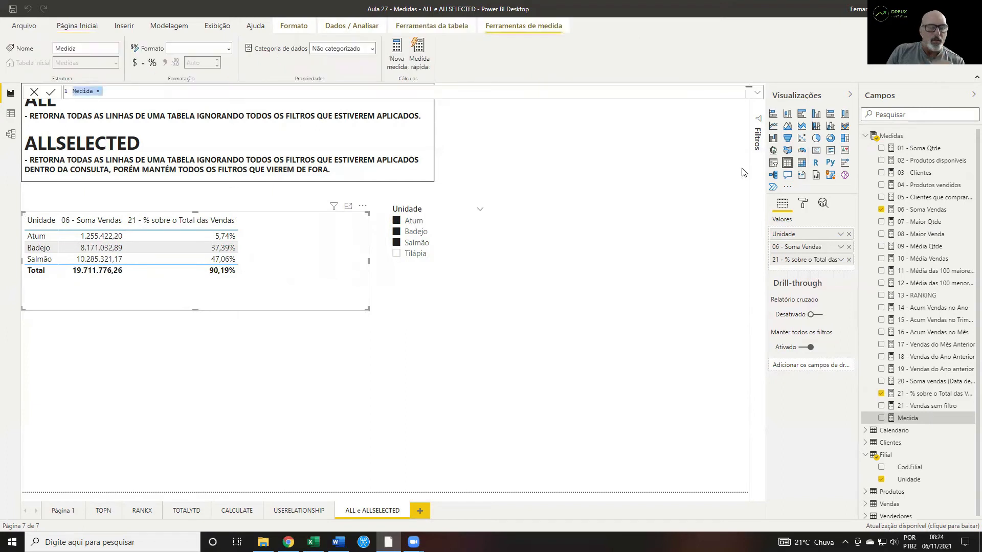
{"action": "type", "text": "22 - Ven"}
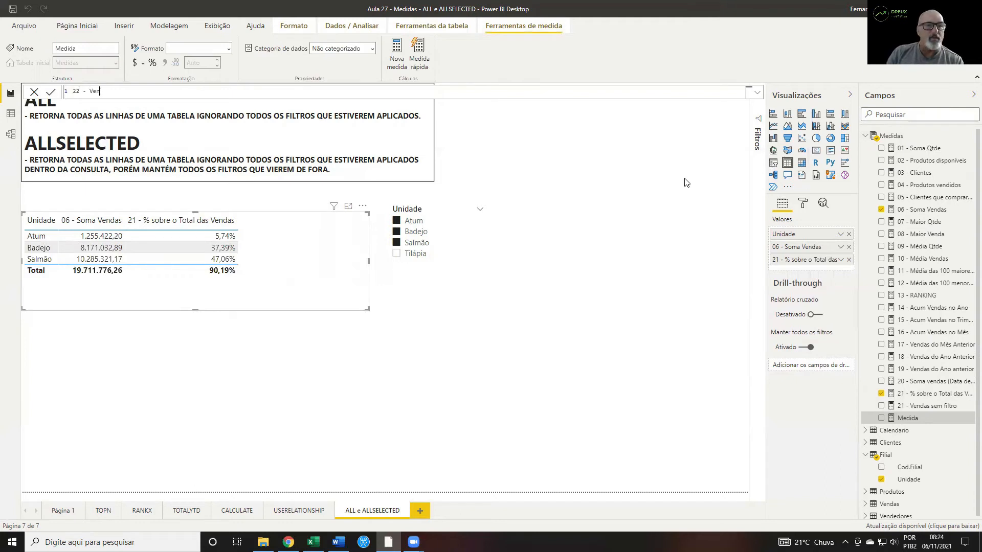
{"action": "type", "text": "das Selecionadas ="}
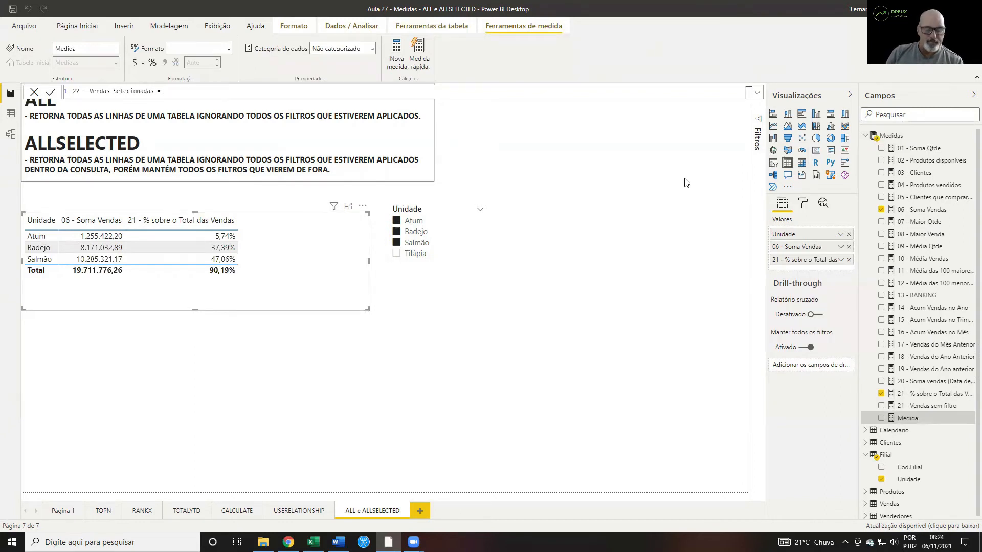
{"action": "type", "text": "ca"}
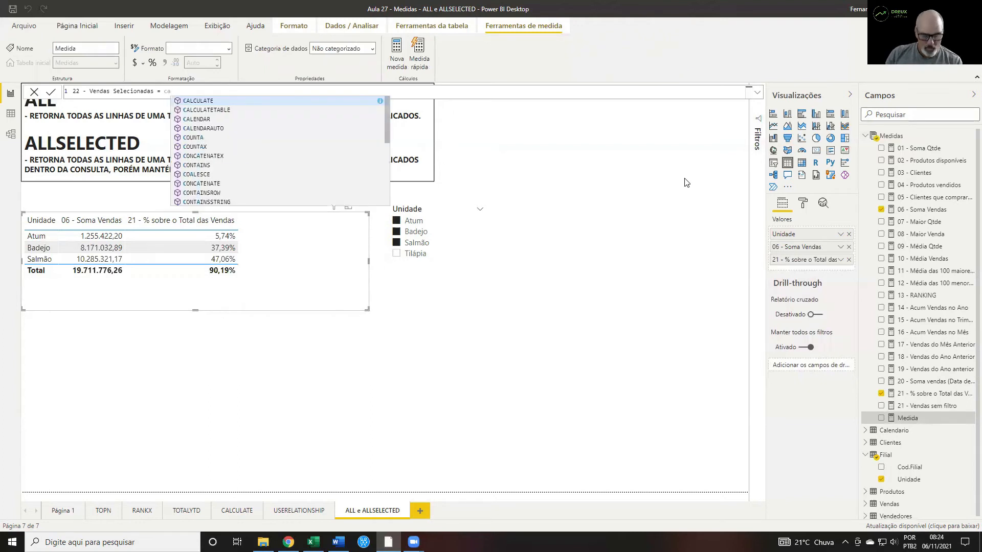
{"action": "key", "text": "Tab"}
{"action": "type", "text": "["}
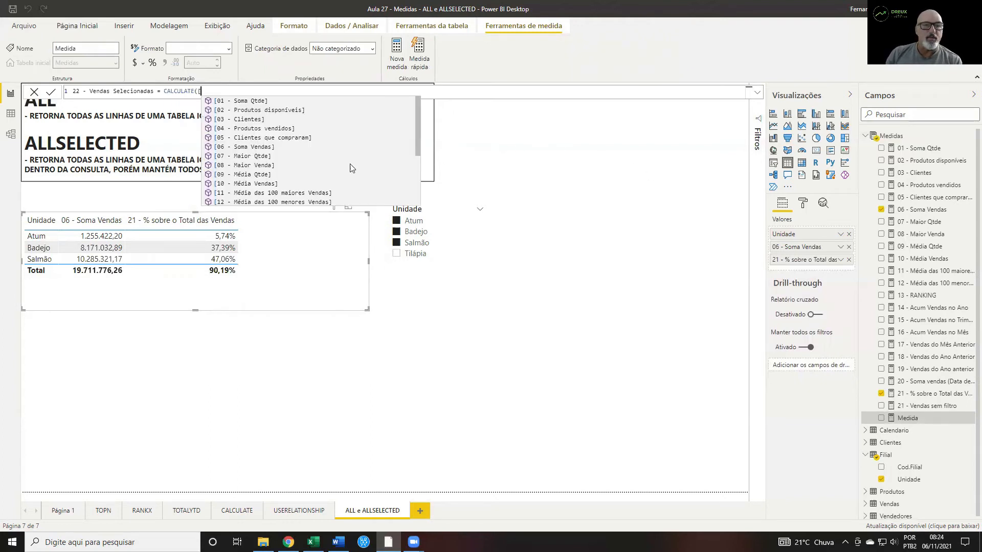
{"action": "left_click", "coordinate": [266, 149]}
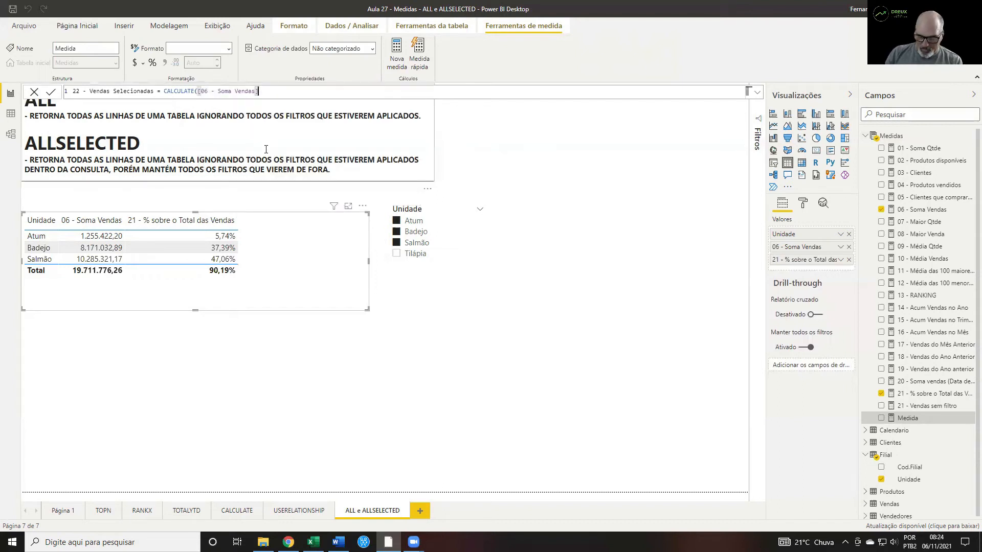
Complete the CALCULATE formula with ALLSELECTED(Vendas) as its filter and add the 22 - Vendas Selecionadas measure to the sales table
{"action": "type", "text": ","}
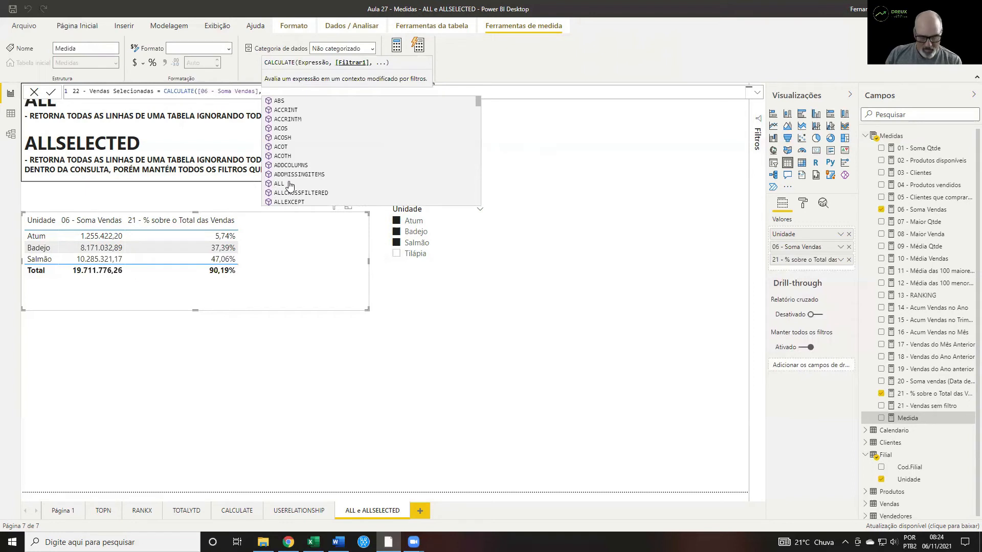
{"action": "type", "text": "alls"}
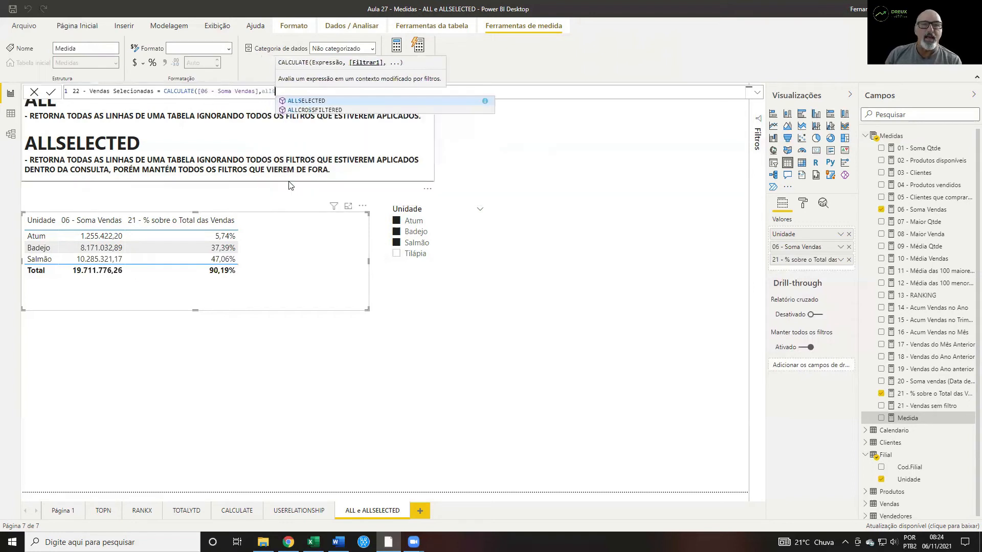
{"action": "left_click", "coordinate": [302, 102]}
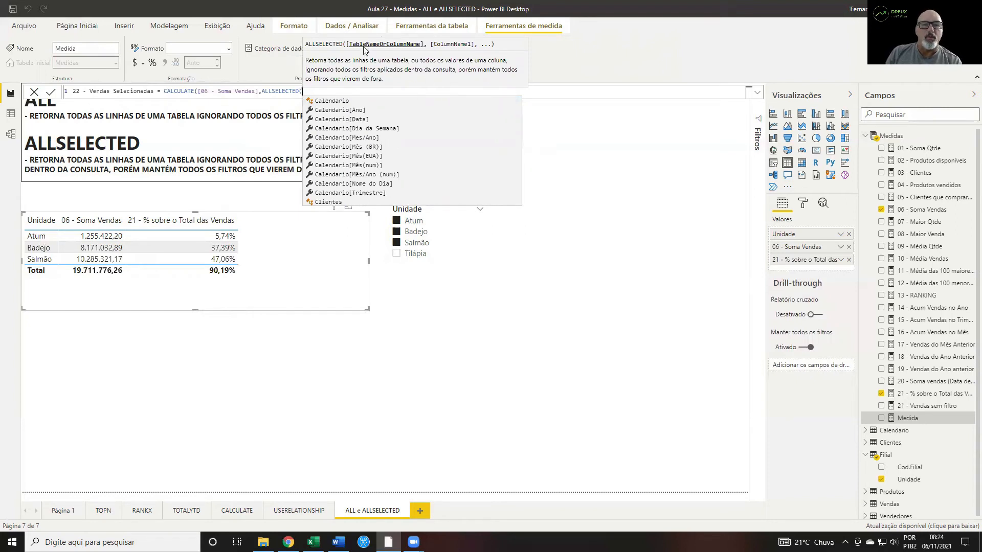
{"action": "type", "text": "ven"}
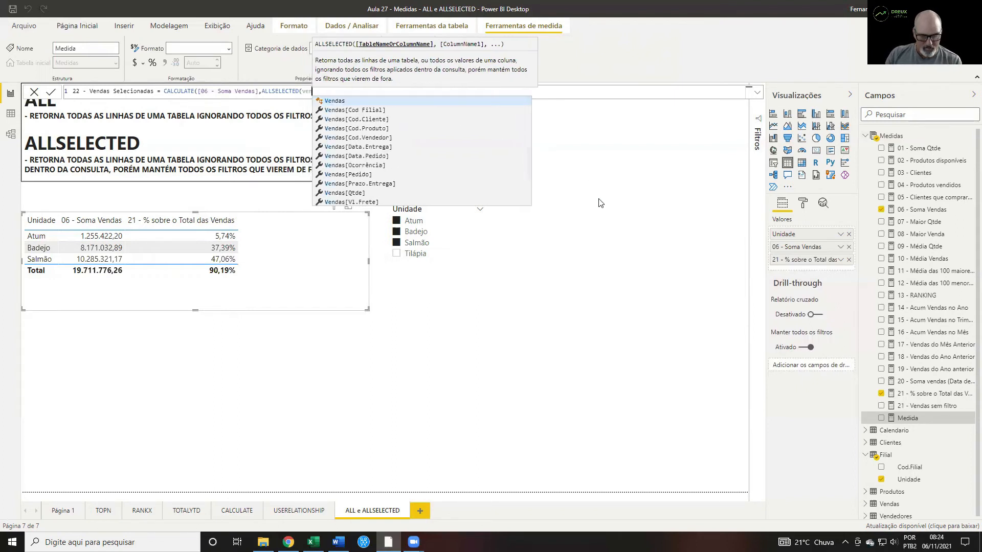
{"action": "key", "text": "Tab"}
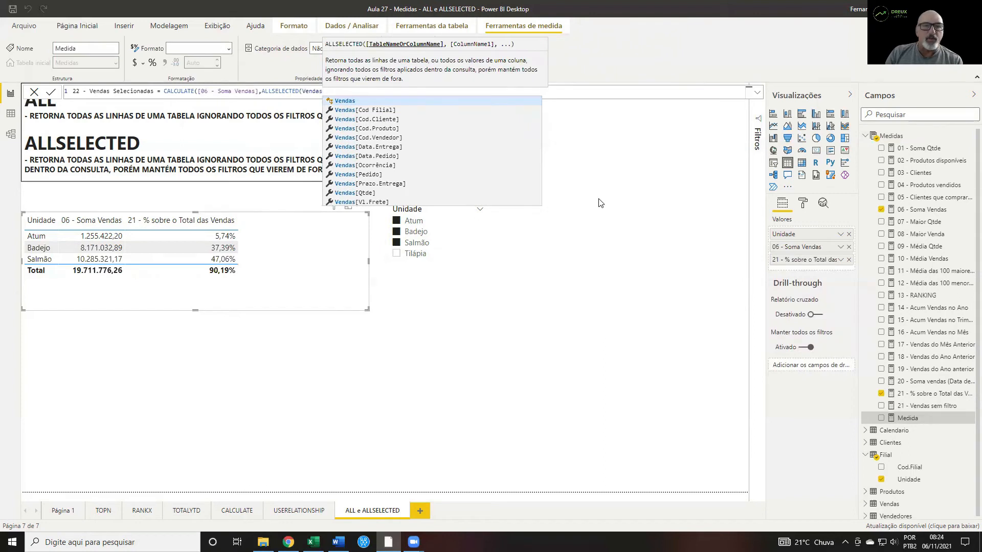
{"action": "type", "text": "))"}
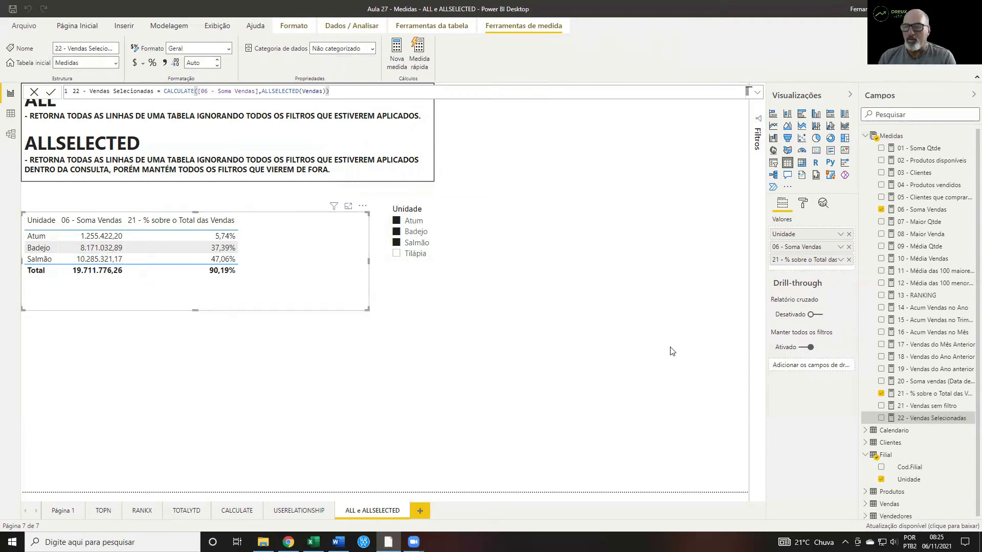
{"action": "left_click_drag", "start_coordinate": [806, 408], "coordinate": [302, 261]}
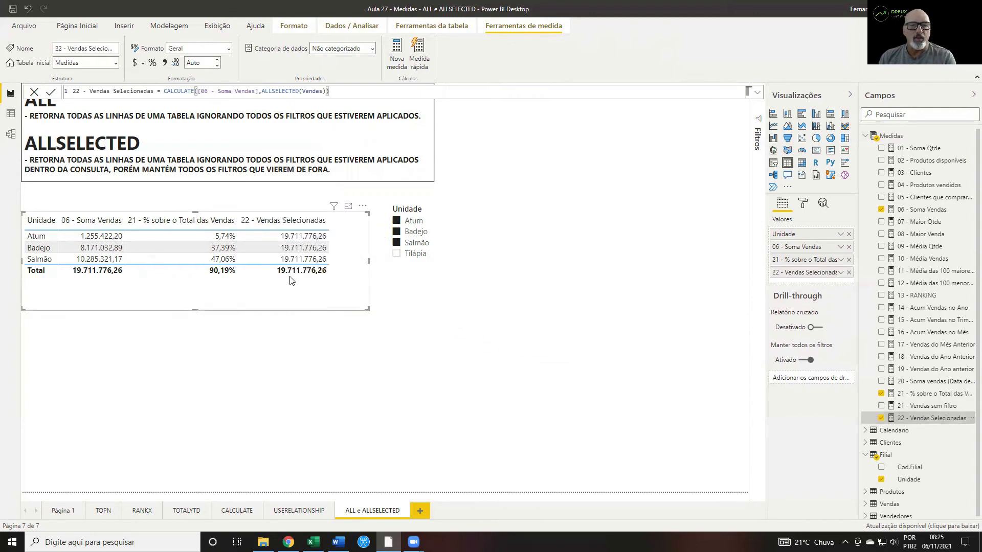
Compare the selected-sales measure by clearing the Unidade slicer, selecting Salmão, Tilápia and Badejo in turn, and clearing it again
{"action": "left_click", "coordinate": [397, 247]}
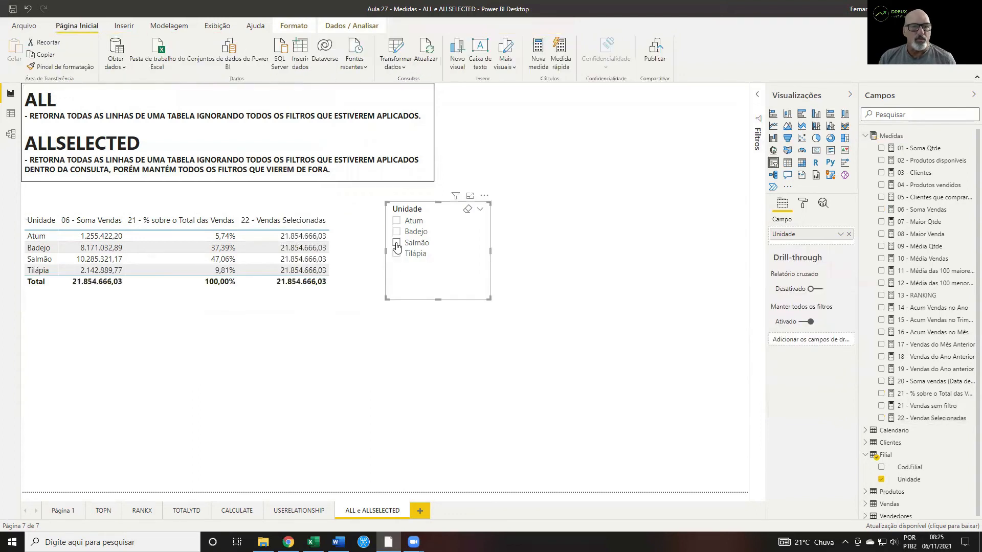
{"action": "left_click", "coordinate": [397, 245]}
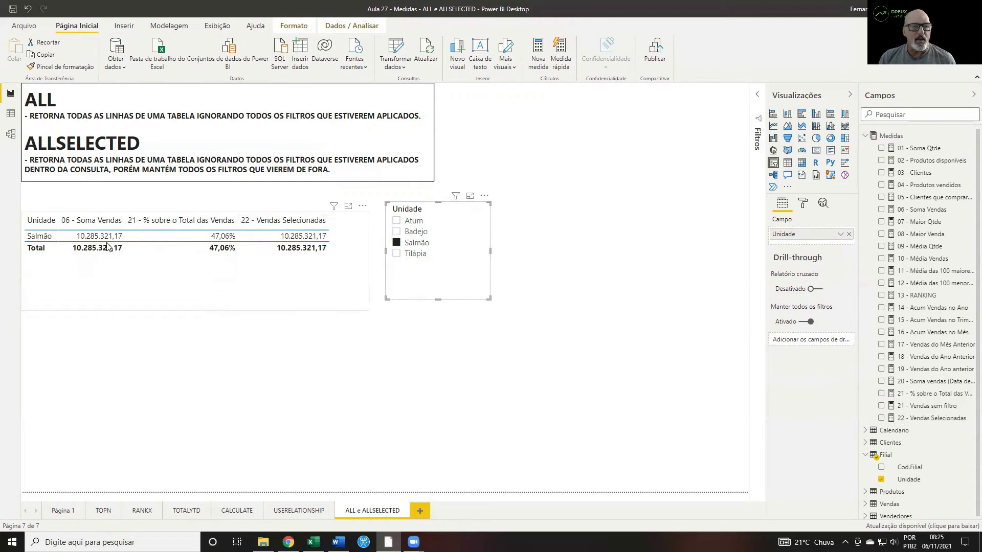
{"action": "left_click", "coordinate": [398, 255]}
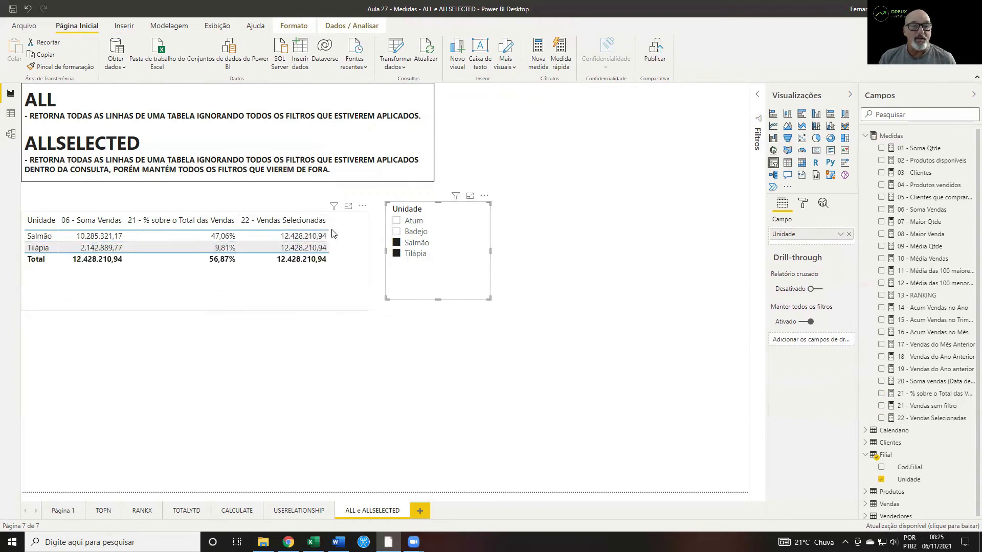
{"action": "left_click", "coordinate": [400, 233]}
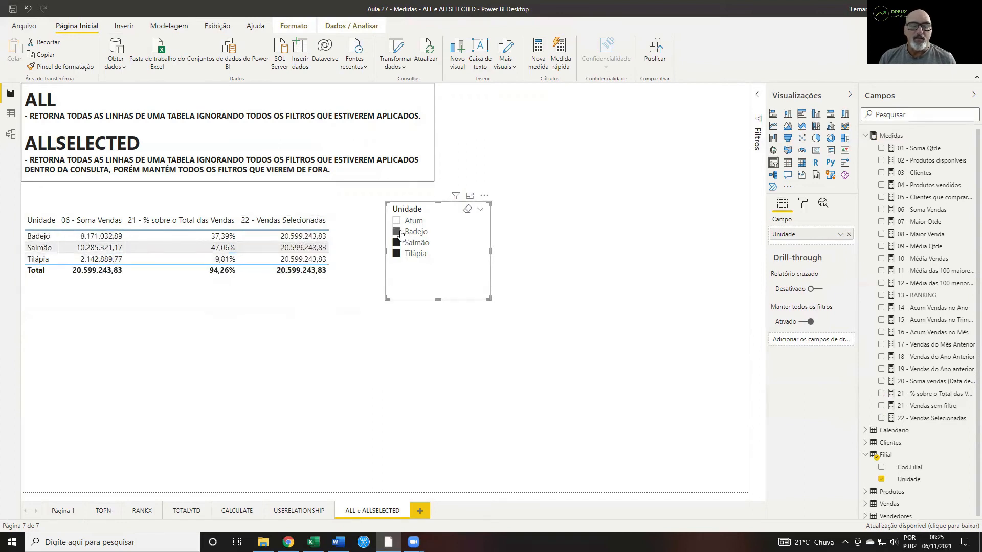
{"action": "left_click", "coordinate": [467, 210]}
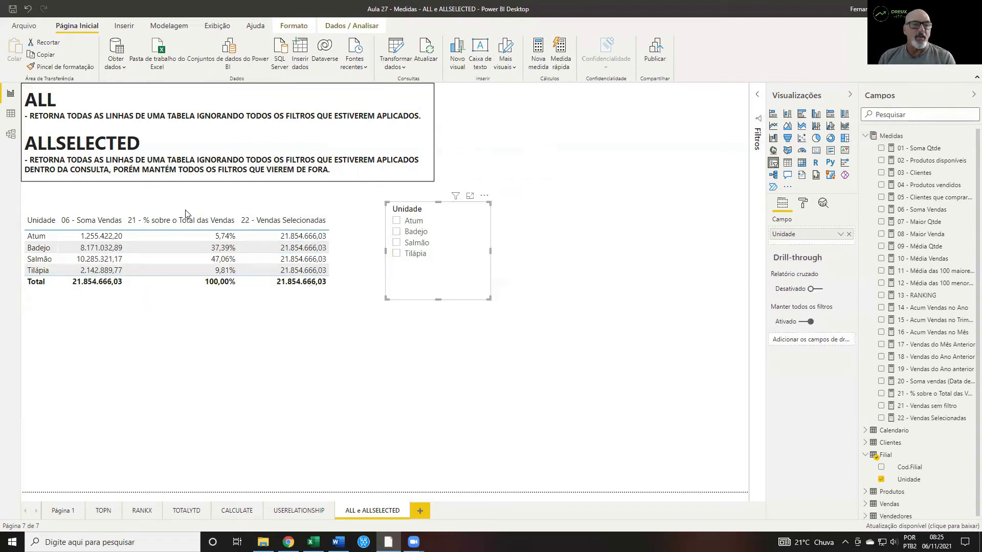
Move the Unidade slicer farther away from the sales table and widen the table's frame into the freed space
{"action": "left_click_drag", "start_coordinate": [469, 287], "coordinate": [604, 280]}
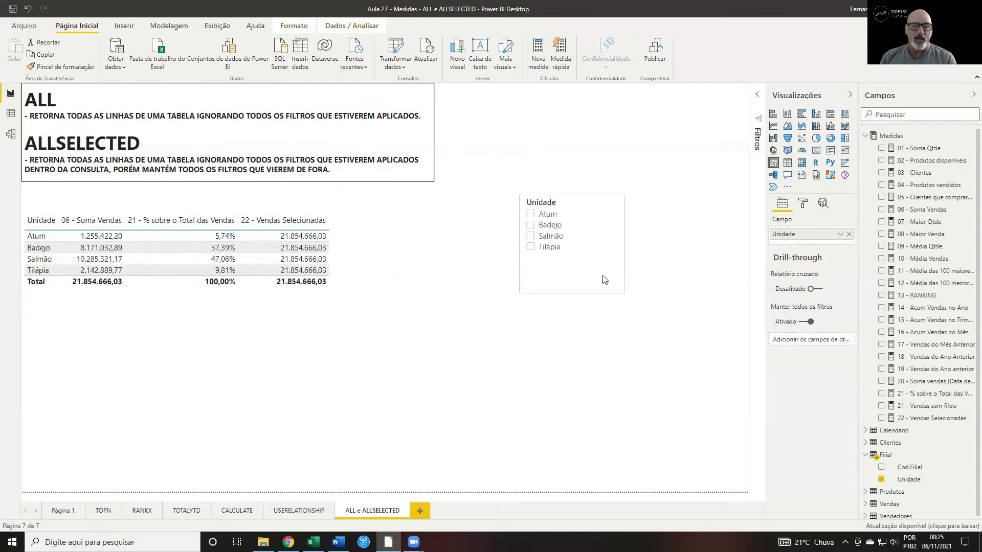
{"action": "left_click", "coordinate": [361, 285]}
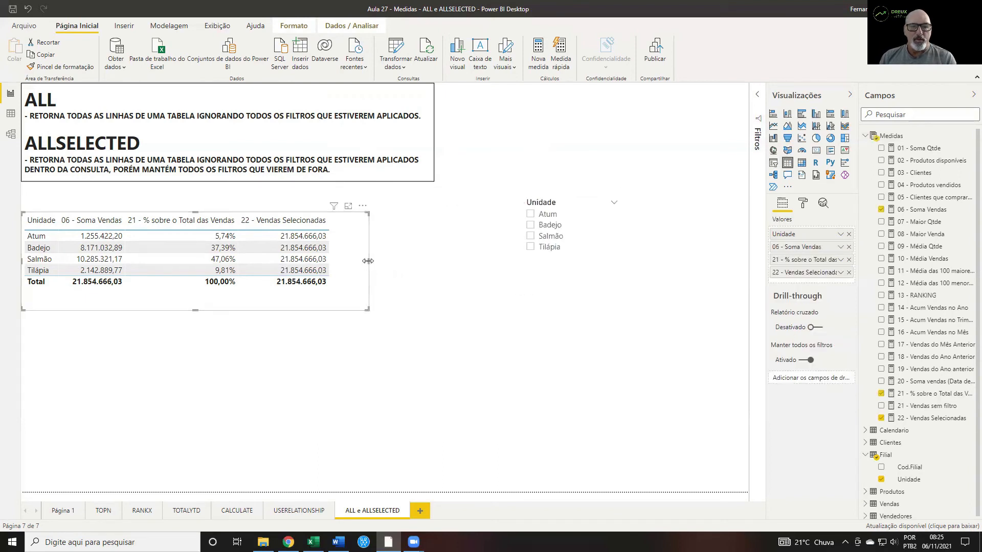
{"action": "left_click_drag", "start_coordinate": [369, 261], "coordinate": [454, 261]}
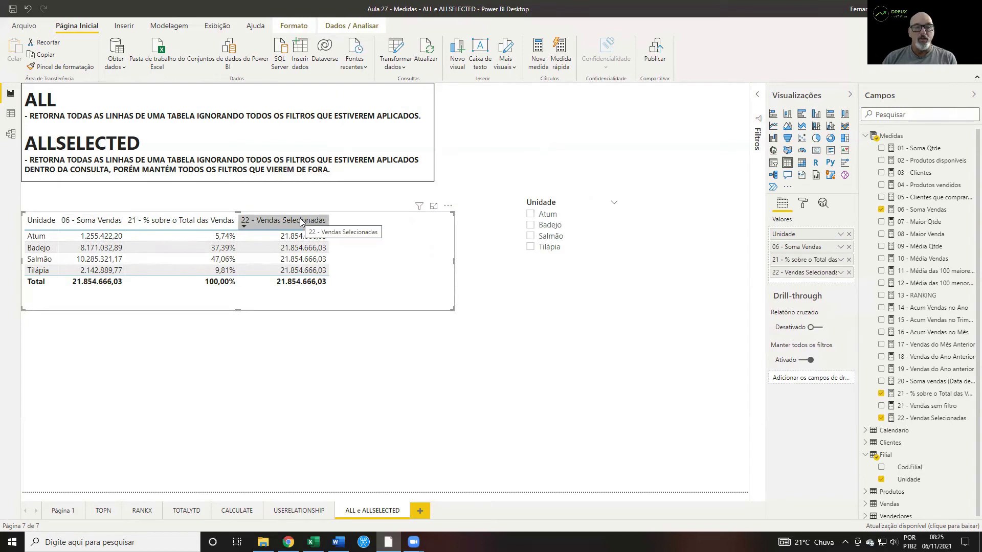
Create a measure named 22 - % sobre as Vendas Selecionadas in the Medidas table, starting a DIVIDE formula with [06 - Soma Vendas] as numerator
{"action": "right_click", "coordinate": [908, 138]}
{"action": "key", "text": "Escape"}
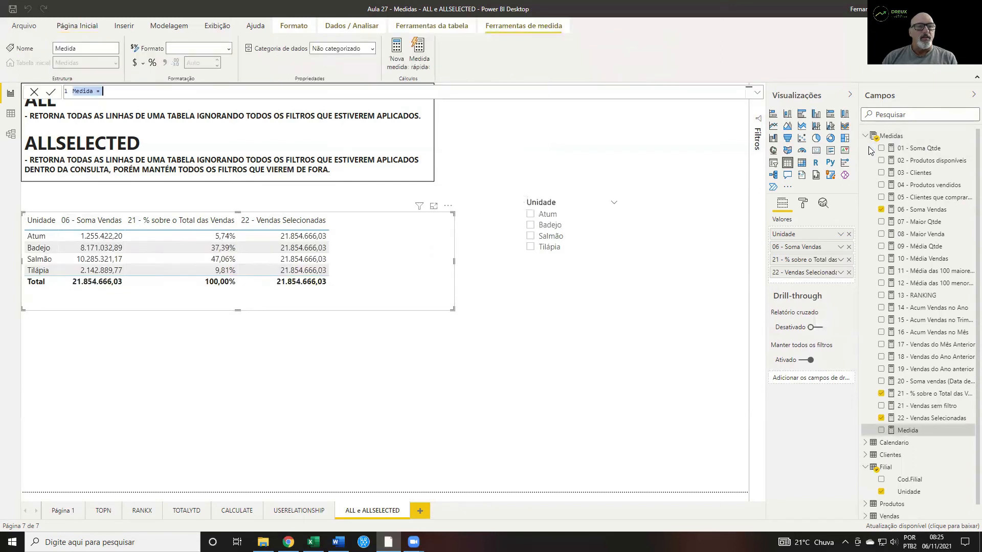
{"action": "type", "text": "2"}
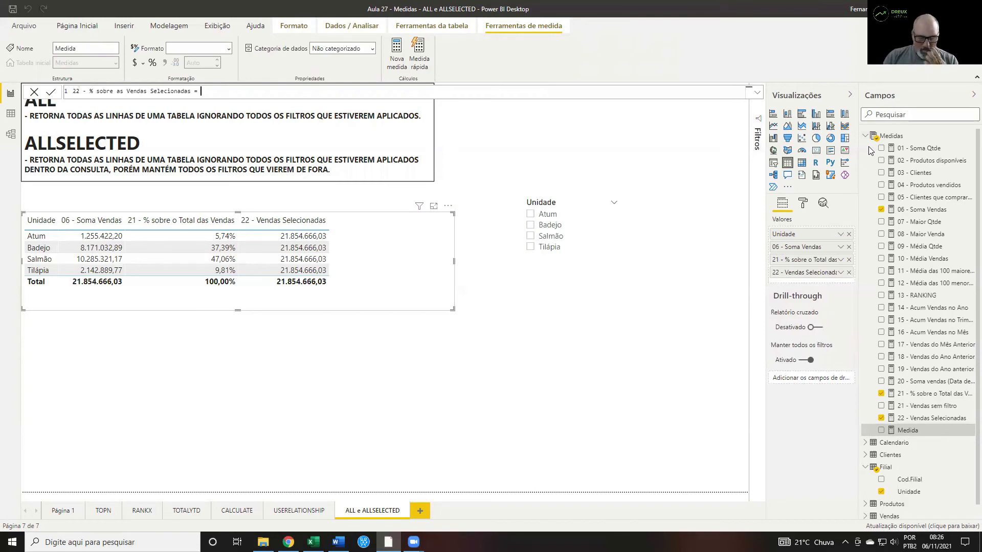
{"action": "type", "text": "divi"}
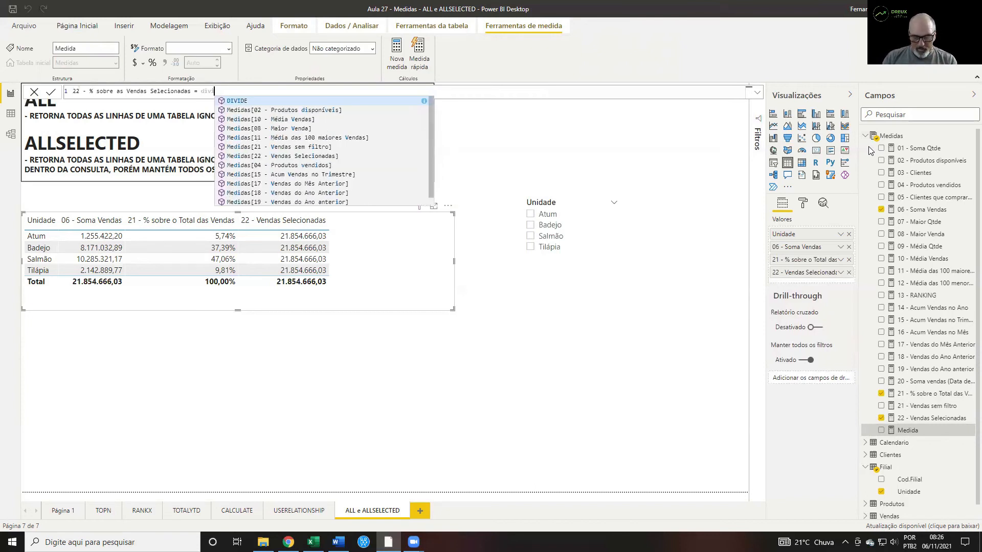
{"action": "key", "text": "Tab"}
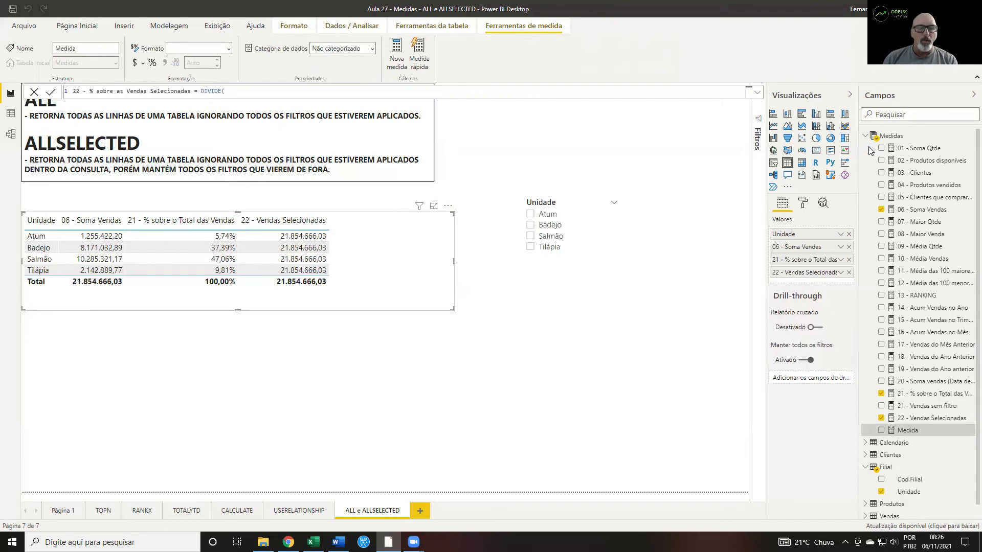
{"action": "type", "text": "["}
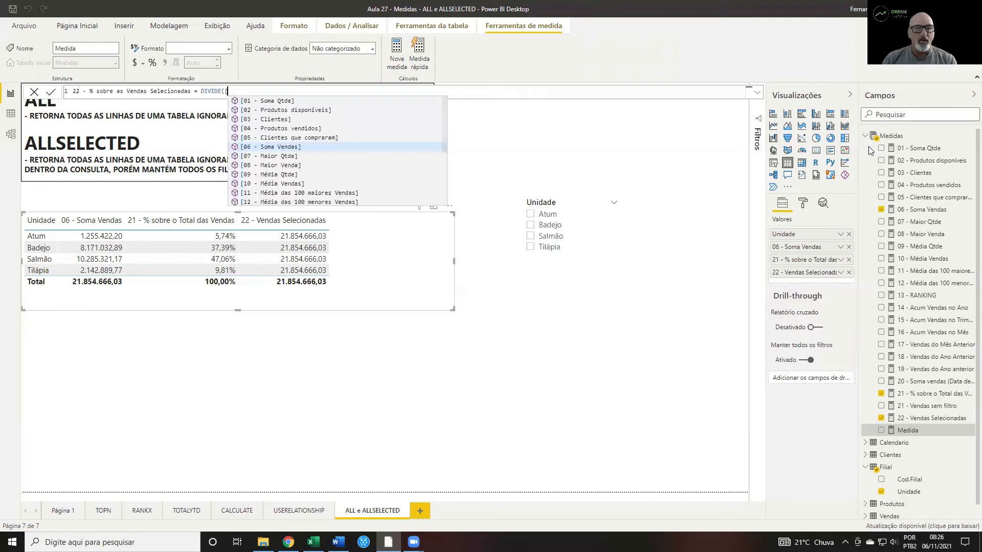
{"action": "left_click", "coordinate": [273, 147]}
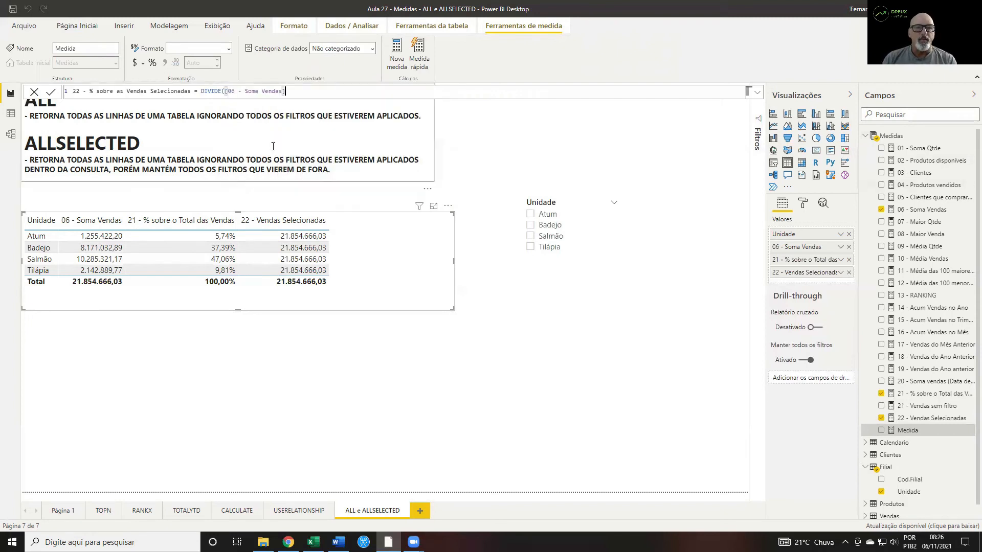
Complete the DIVIDE formula with [22 - Vendas Selecionadas] as denominator and 0 as alternate result, and commit the measure
{"action": "type", "text": ","}
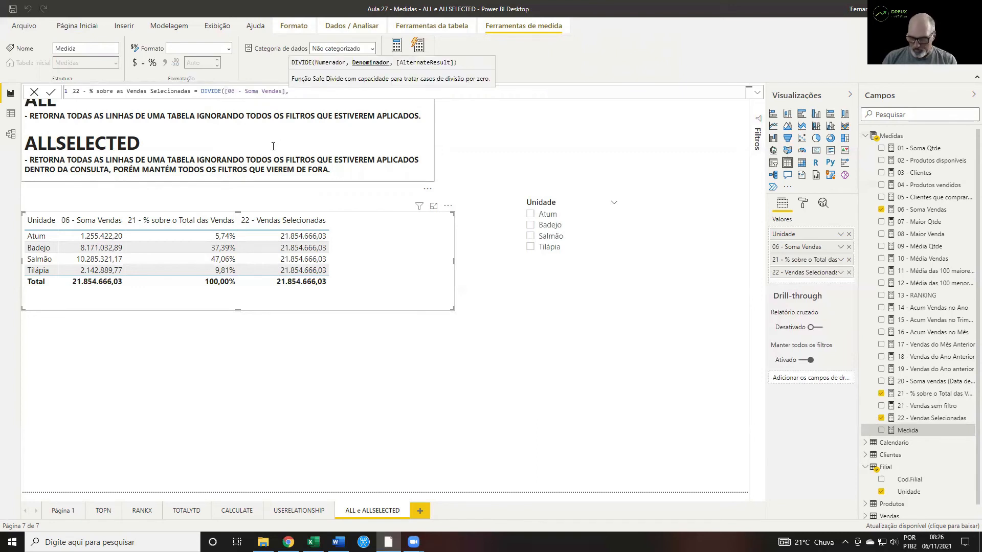
{"action": "type", "text": "["}
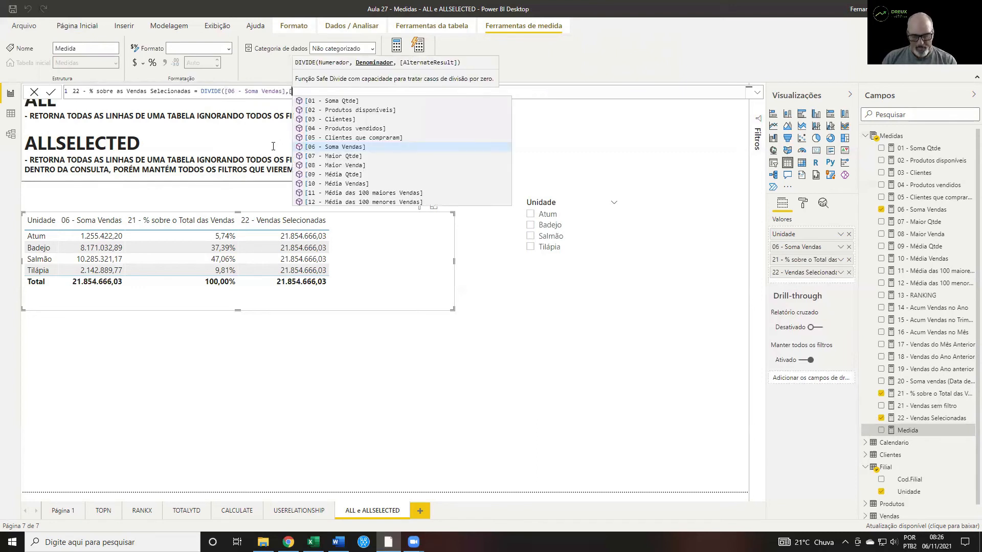
{"action": "type", "text": "22"}
{"action": "key", "text": "Tab"}
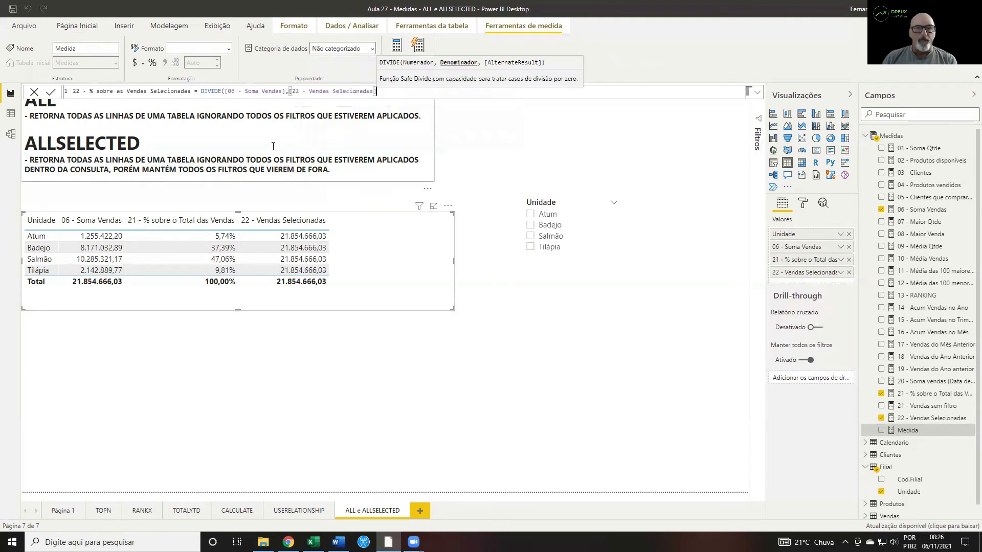
{"action": "type", "text": ",0"}
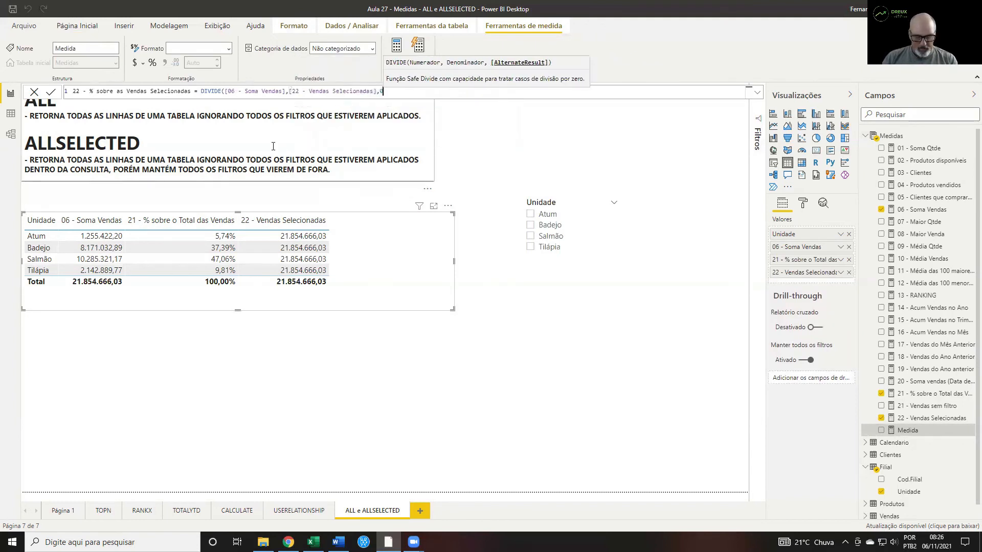
{"action": "type", "text": ")"}
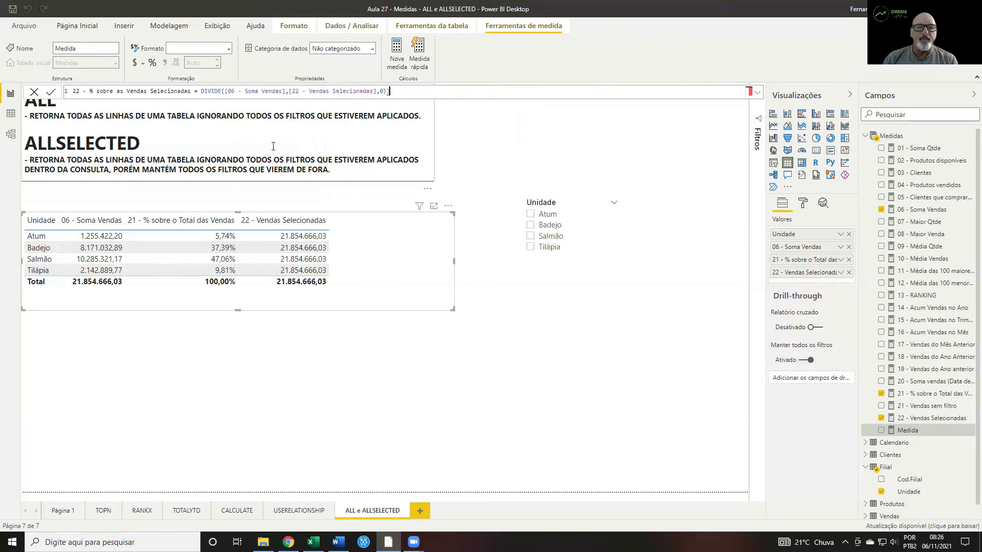
{"action": "key", "text": "Return"}
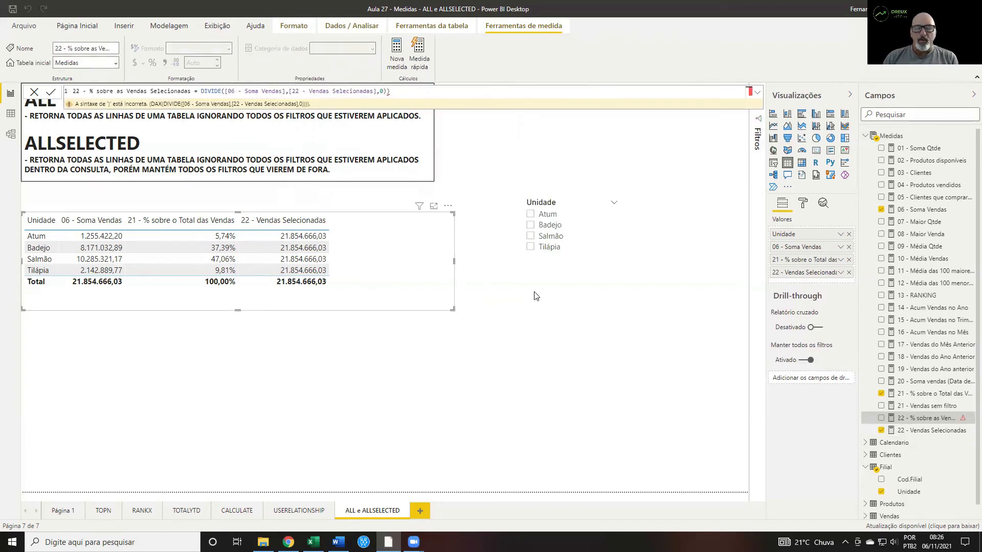
Filter the Unidade slicer to Salmão and Tilápia, and remove the extra closing parenthesis from the 22 - % sobre as Vendas Selecionadas formula
{"action": "left_click", "coordinate": [532, 238]}
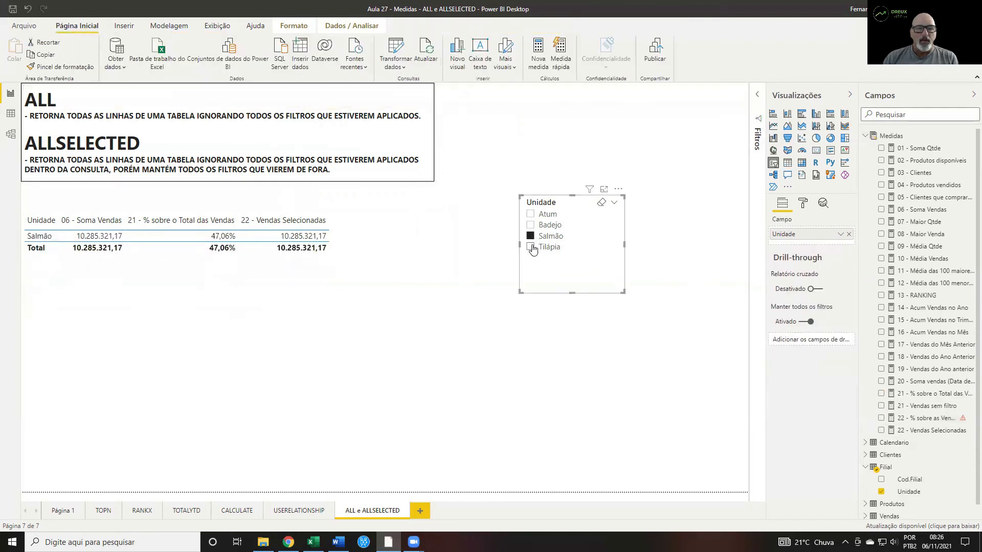
{"action": "left_click", "coordinate": [531, 247]}
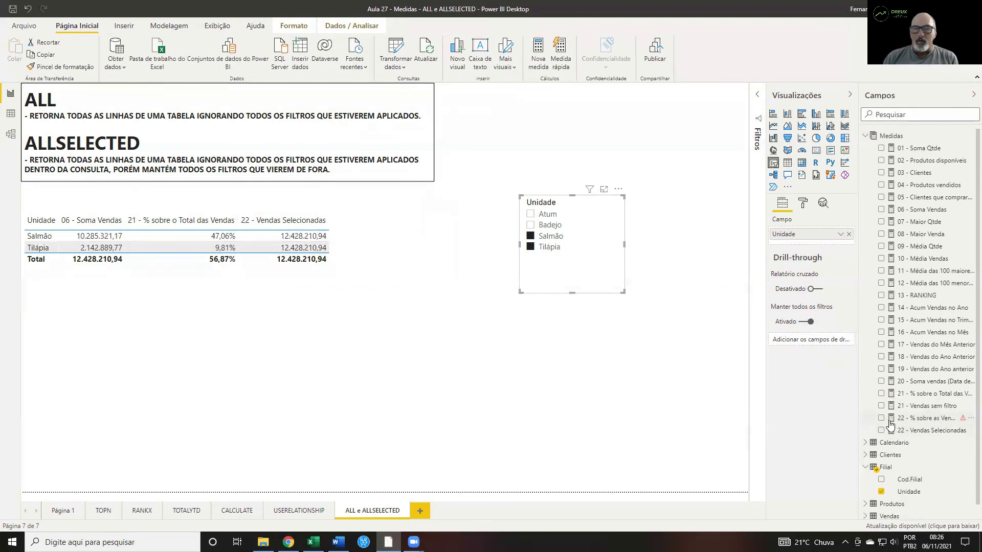
{"action": "left_click", "coordinate": [360, 264]}
{"action": "left_click", "coordinate": [940, 419]}
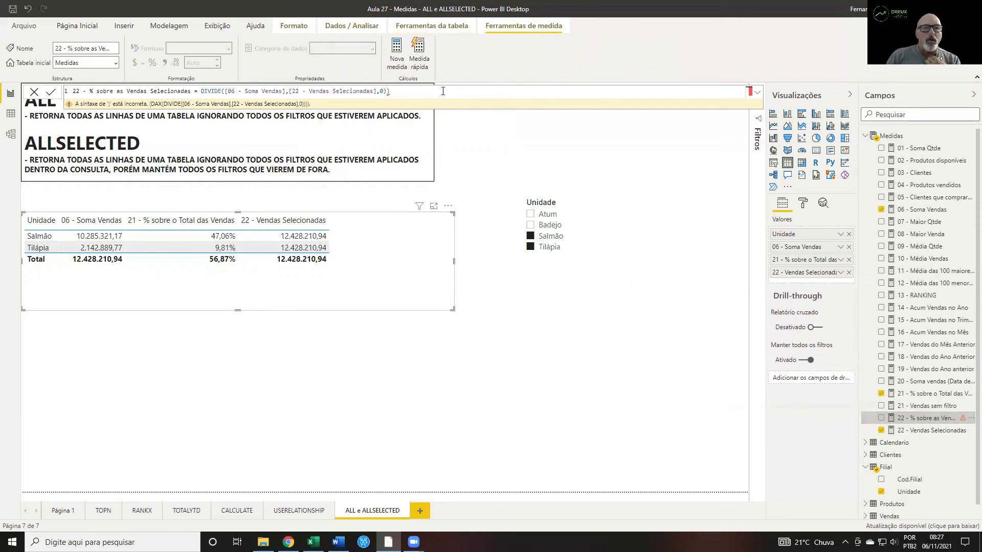
{"action": "key", "text": "BackSpace"}
{"action": "key", "text": "Return"}
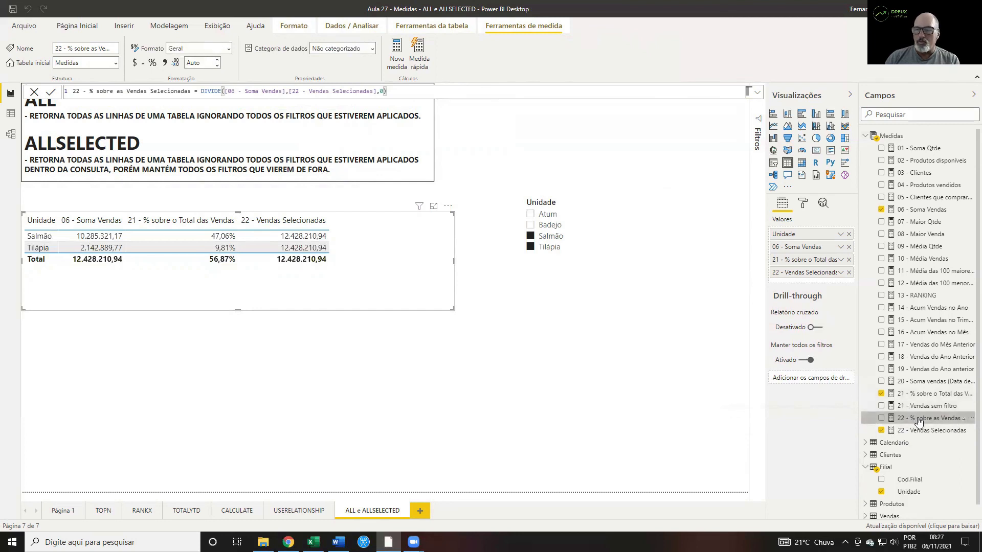
Add 22 - % sobre as Vendas Selecionadas to the sales table, widened to fit the column, and format the measure as a percentage
{"action": "left_click_drag", "start_coordinate": [918, 422], "coordinate": [404, 238]}
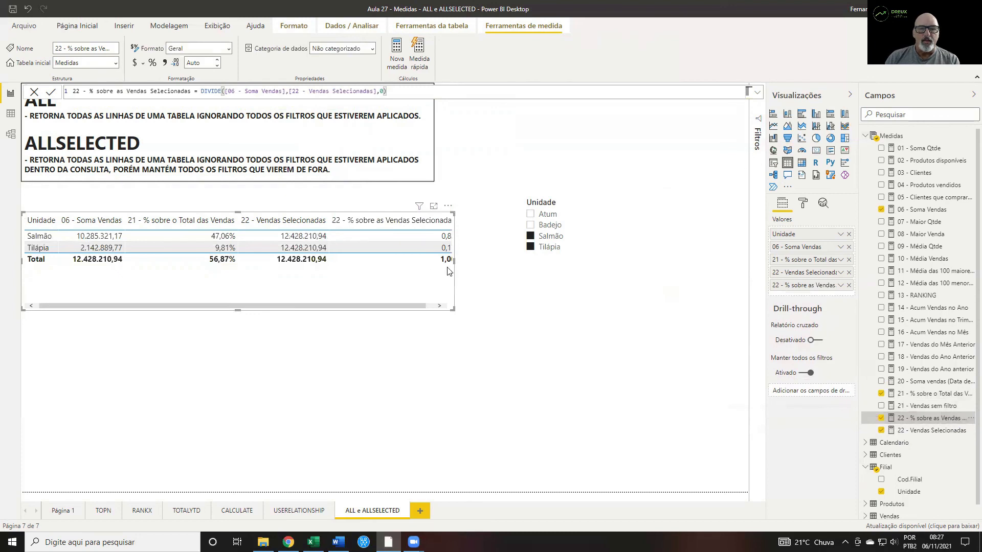
{"action": "left_click_drag", "start_coordinate": [454, 262], "coordinate": [489, 266]}
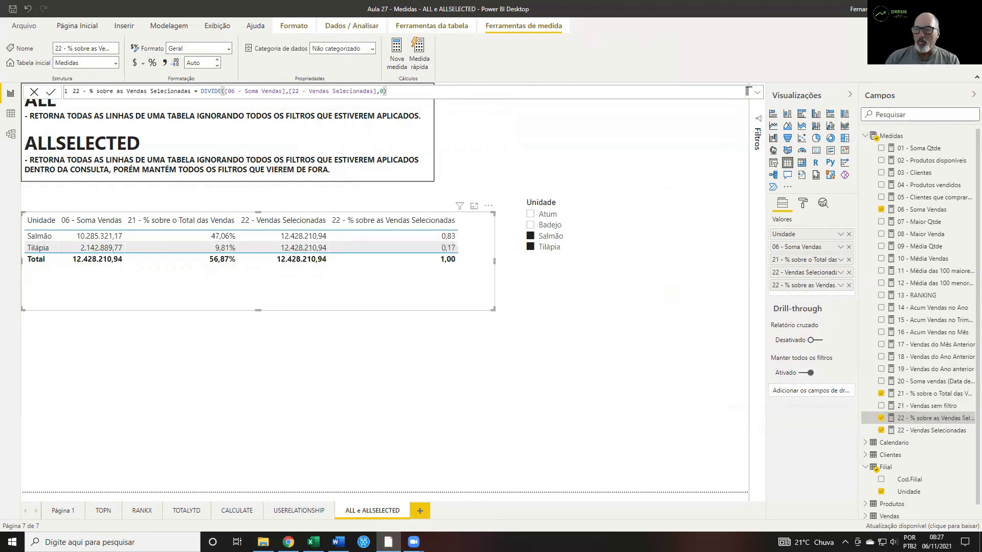
{"action": "left_click", "coordinate": [153, 62]}
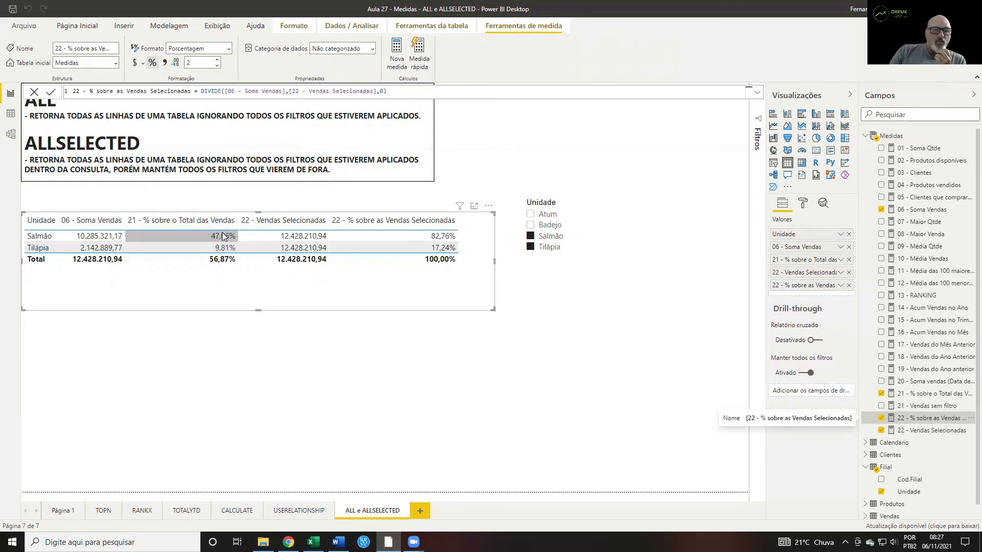
Compare the two percentage columns for Salmão and Tilápia against the sales total, and clear the Unidade slicer
{"action": "mouse_move", "coordinate": [223, 236]}
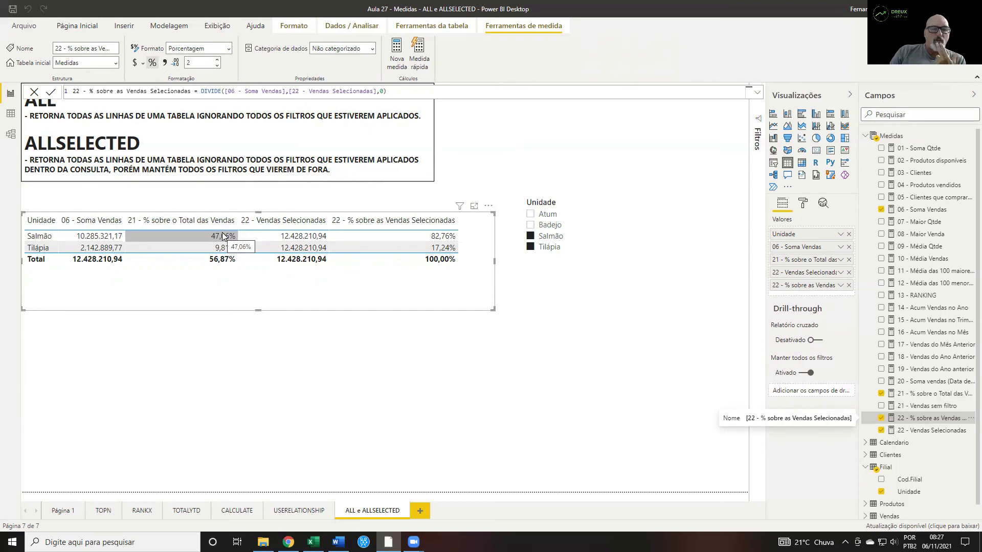
{"action": "mouse_move", "coordinate": [437, 238]}
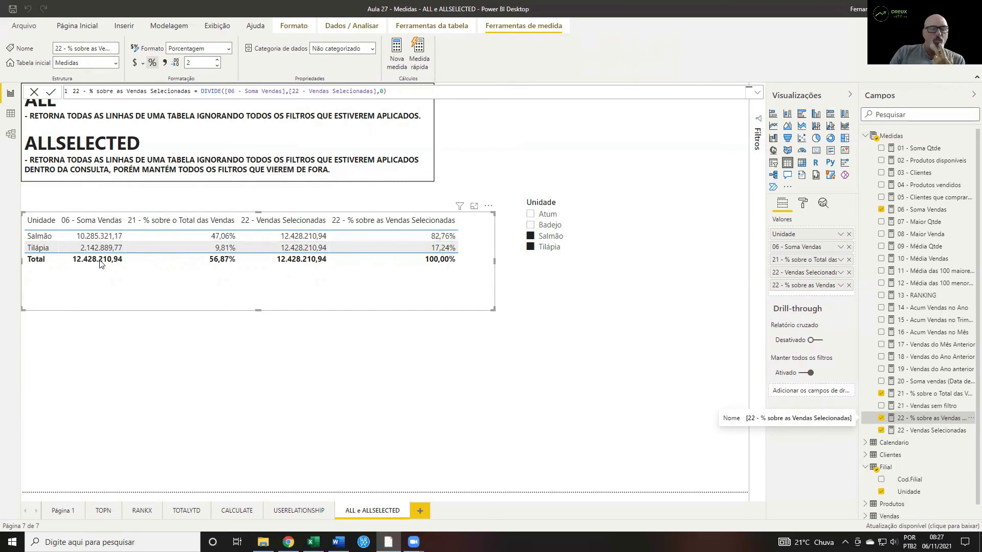
{"action": "mouse_move", "coordinate": [100, 263]}
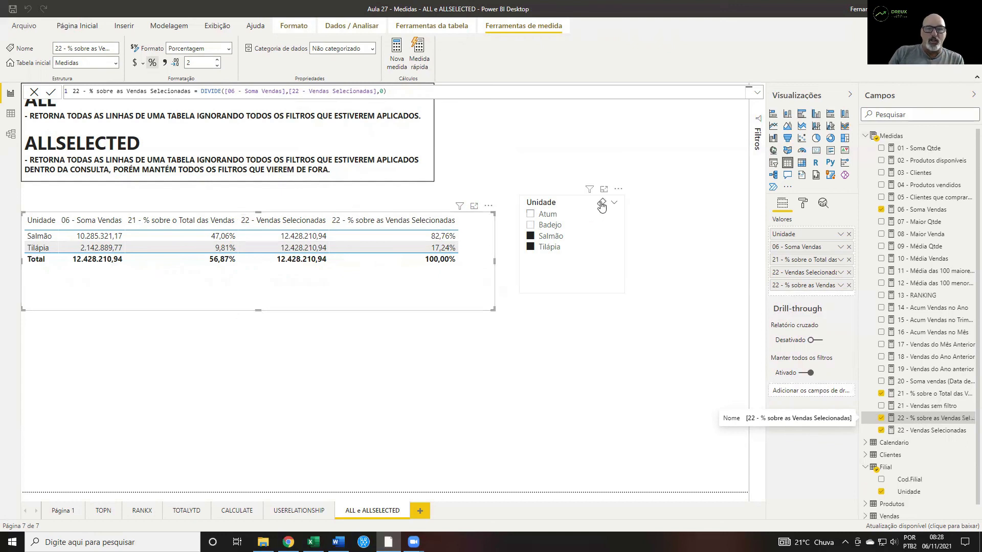
{"action": "left_click", "coordinate": [601, 204]}
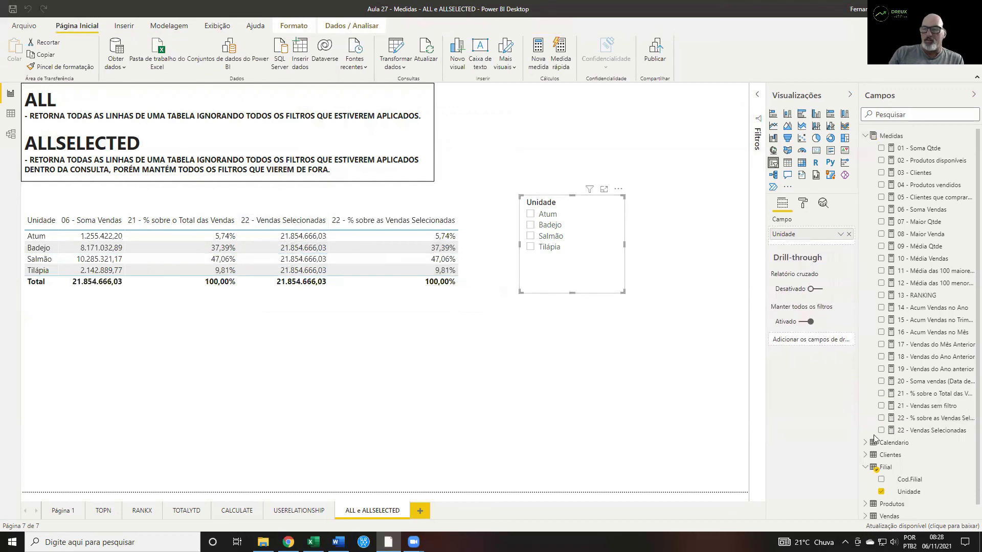
Remove 22 - Vendas Selecionadas from the sales table and narrow the table's frame to fit the remaining columns
{"action": "left_click", "coordinate": [391, 306]}
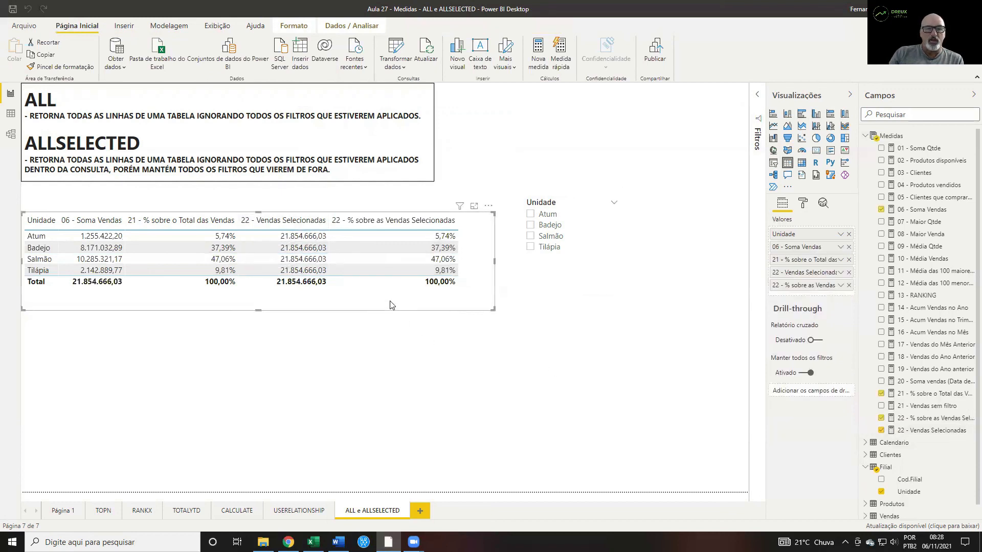
{"action": "left_click", "coordinate": [882, 431]}
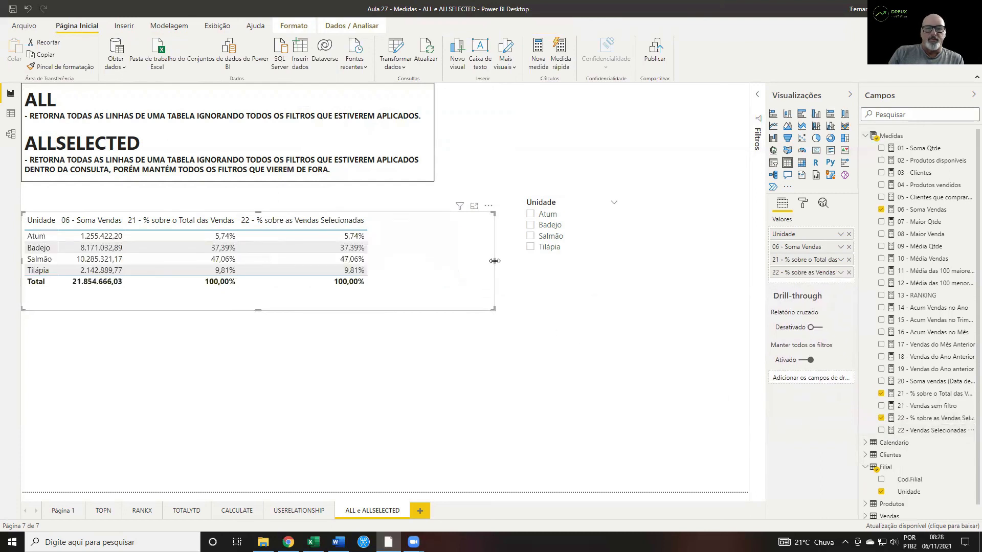
{"action": "left_click_drag", "start_coordinate": [486, 261], "coordinate": [395, 267]}
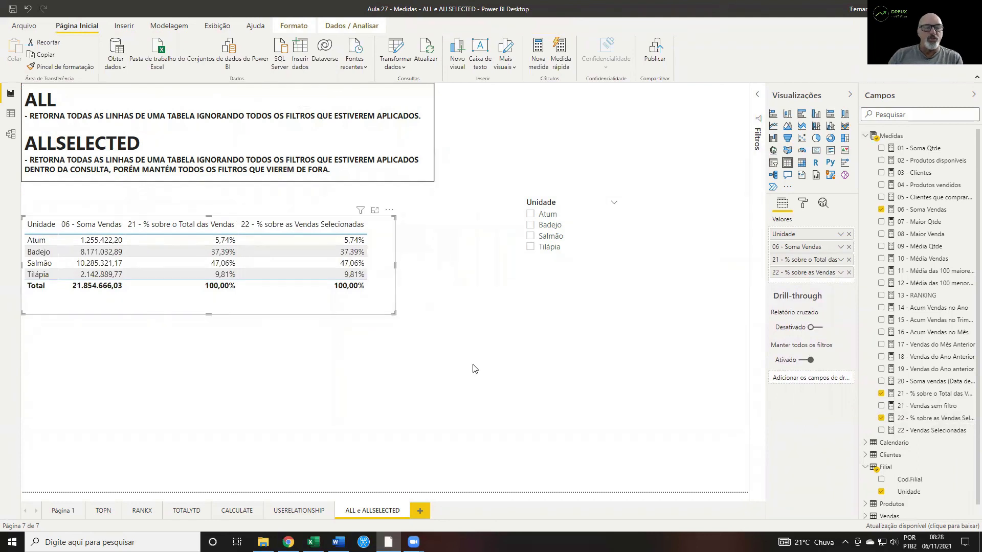